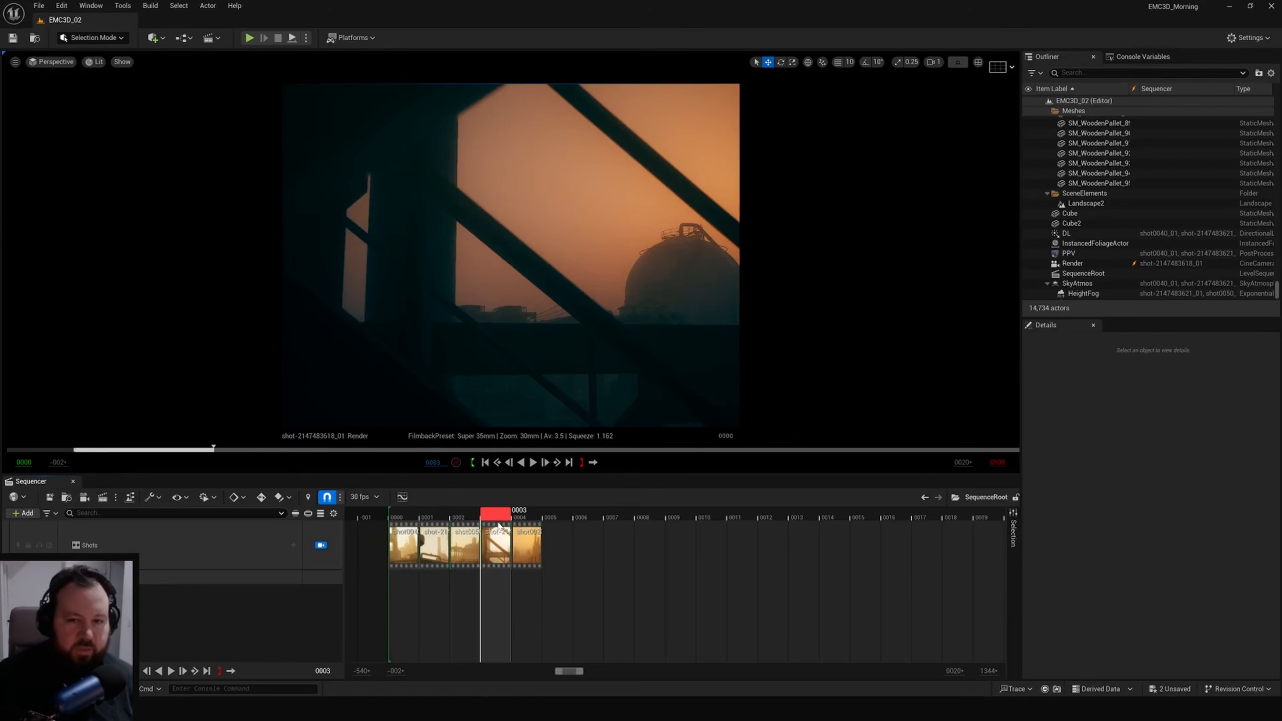
# Open the first shot, shot0040_01, from the SequenceRoot sequence and enlarge the viewport to see its frame.
pyautogui.moveTo(499, 522); pyautogui.dragTo(409, 524)
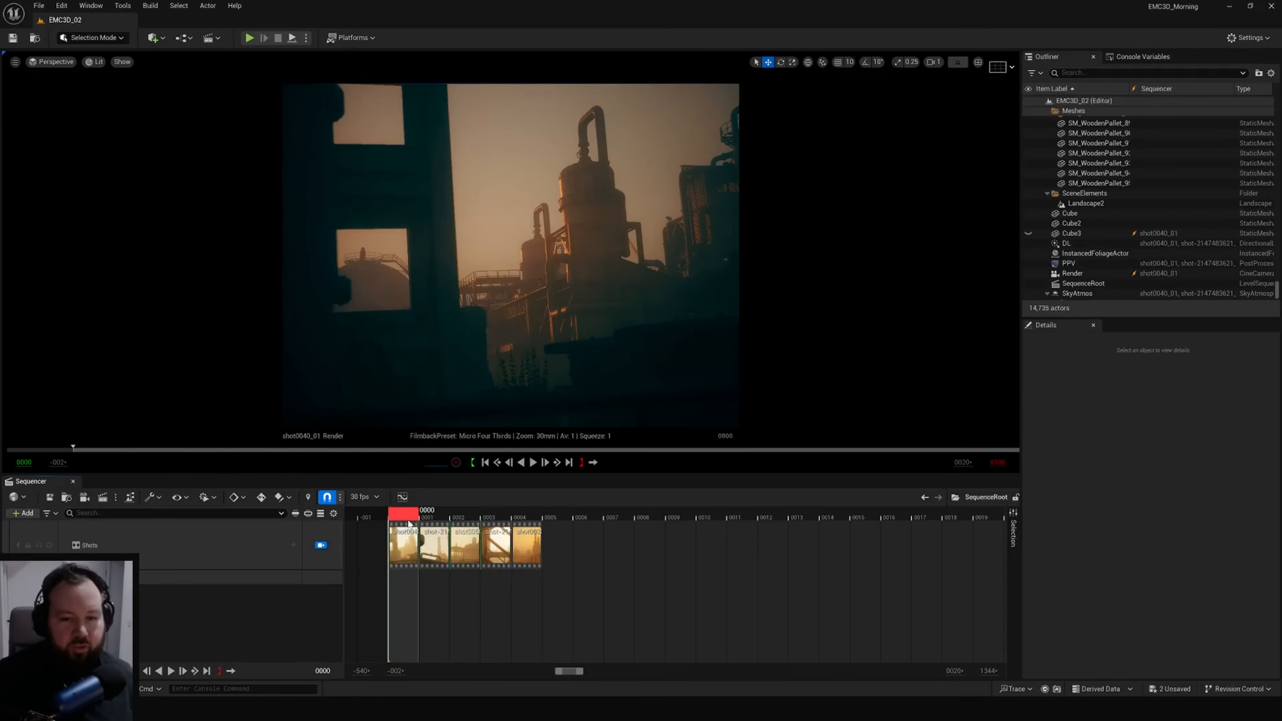
pyautogui.doubleClick(403, 542)
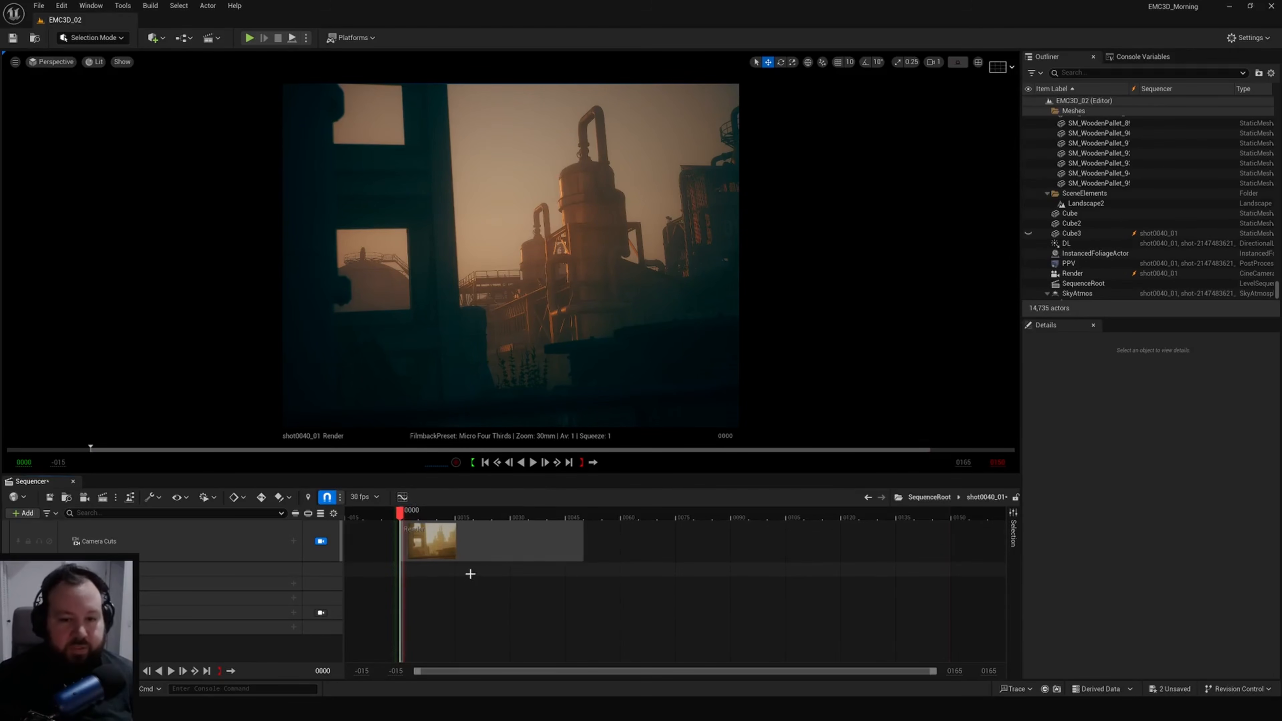
pyautogui.keyDown('ctrl'); pyautogui.scroll(3, 469, 572); pyautogui.keyUp('ctrl')
pyautogui.moveTo(542, 475); pyautogui.dragTo(542, 558)
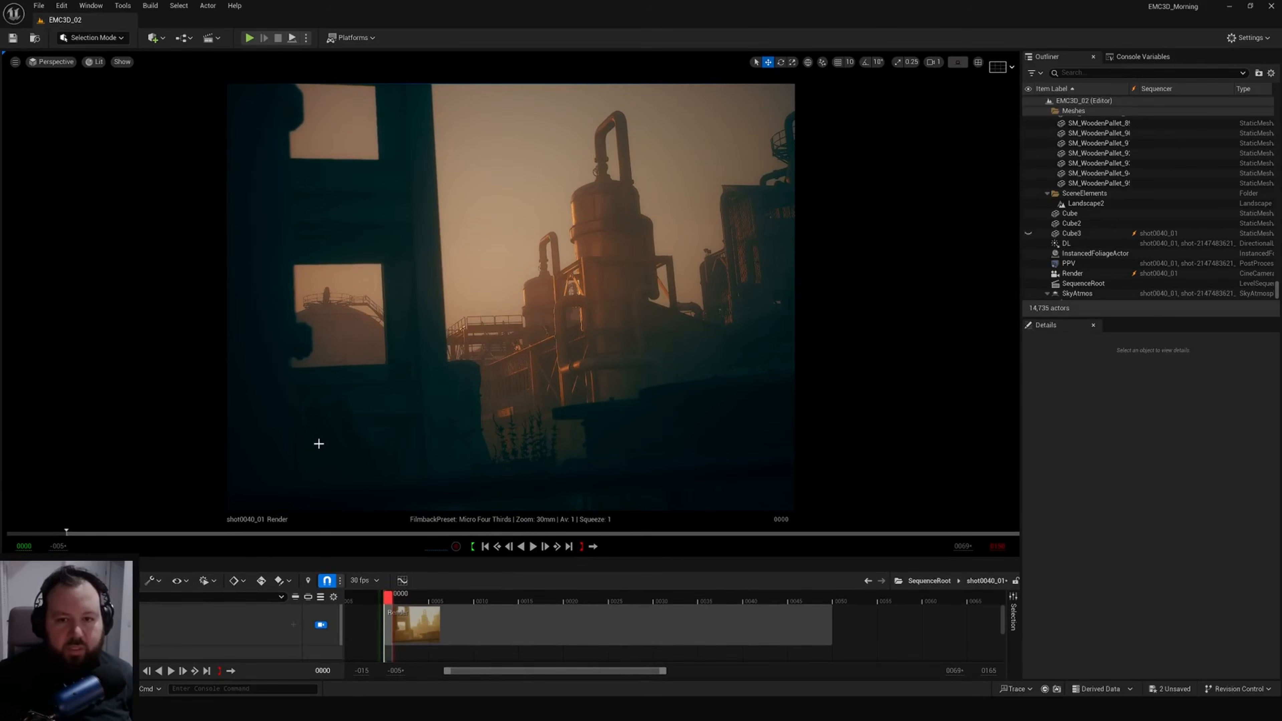
pyautogui.scroll(-2, 202, 620)
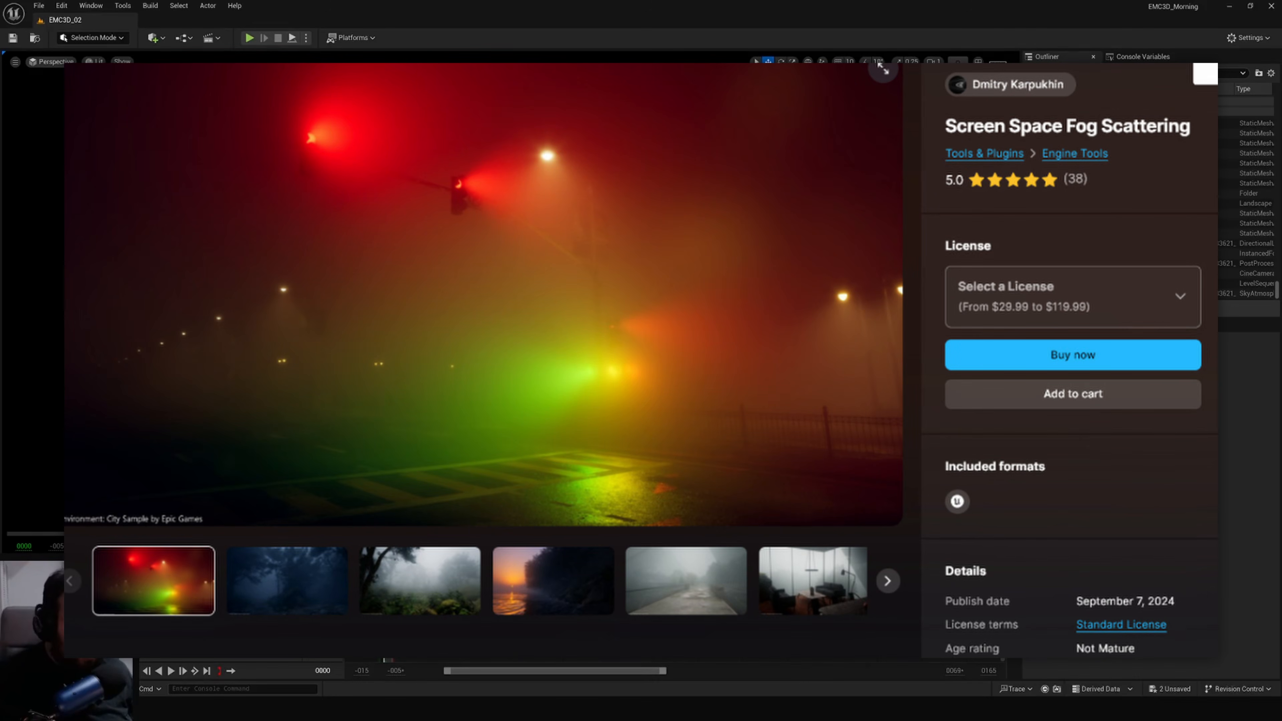
# Filter the console variables by ssfs.
pyautogui.click(1142, 56)
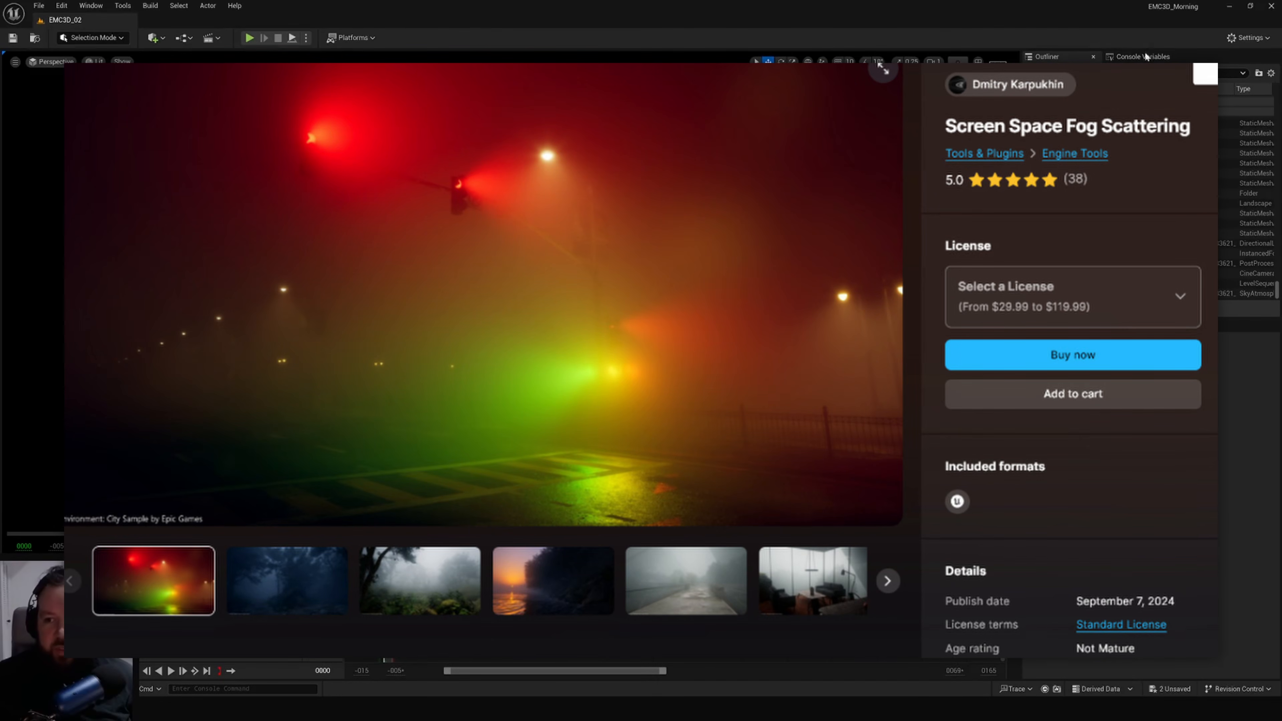
pyautogui.click(1138, 84)
pyautogui.write('ssfs')
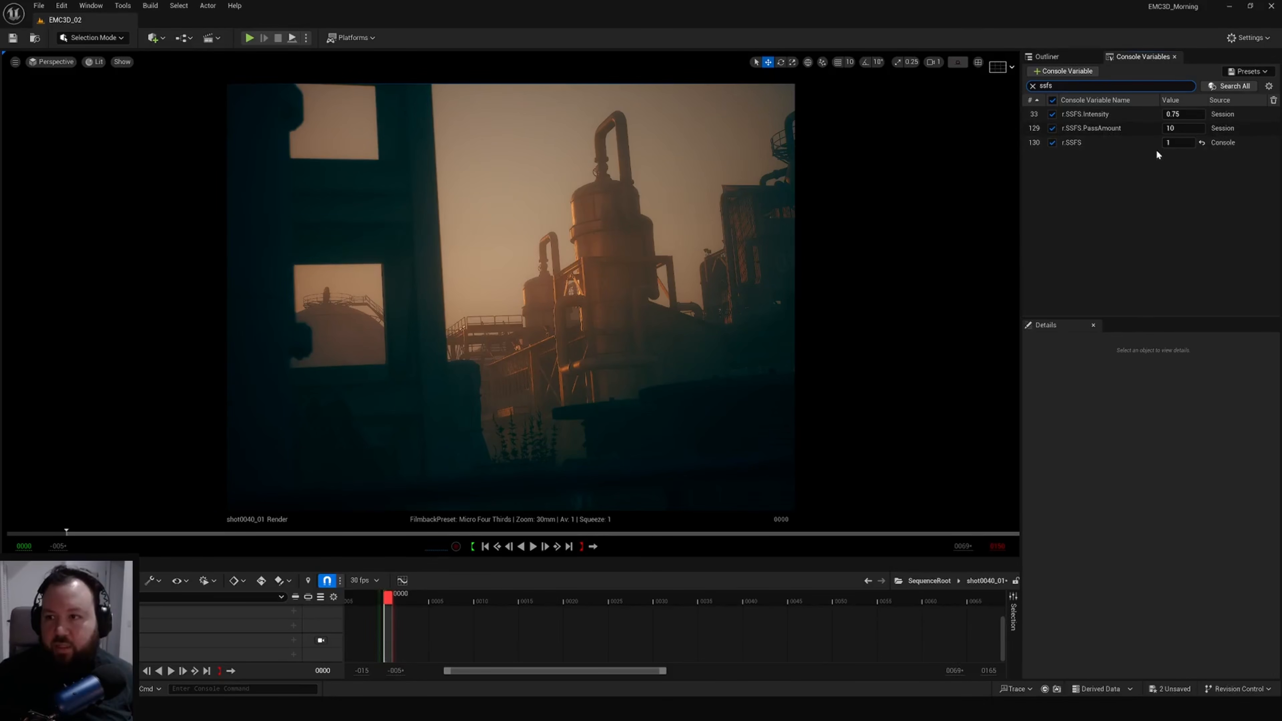
# Compare the shot with screen space fog scattering off by setting r.SSFS to 0, and restore it to 1.
pyautogui.click(1184, 143)
pyautogui.write('0')
pyautogui.press('Return')
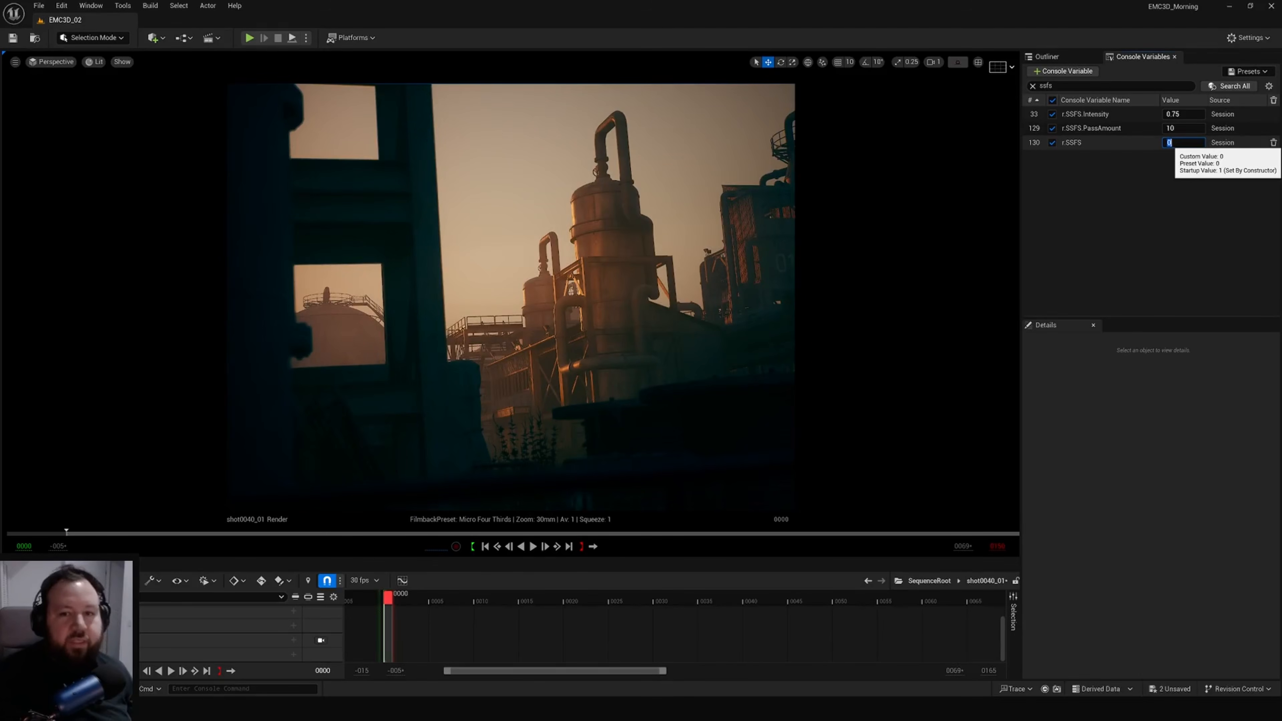
pyautogui.write('1')
pyautogui.press('Return')
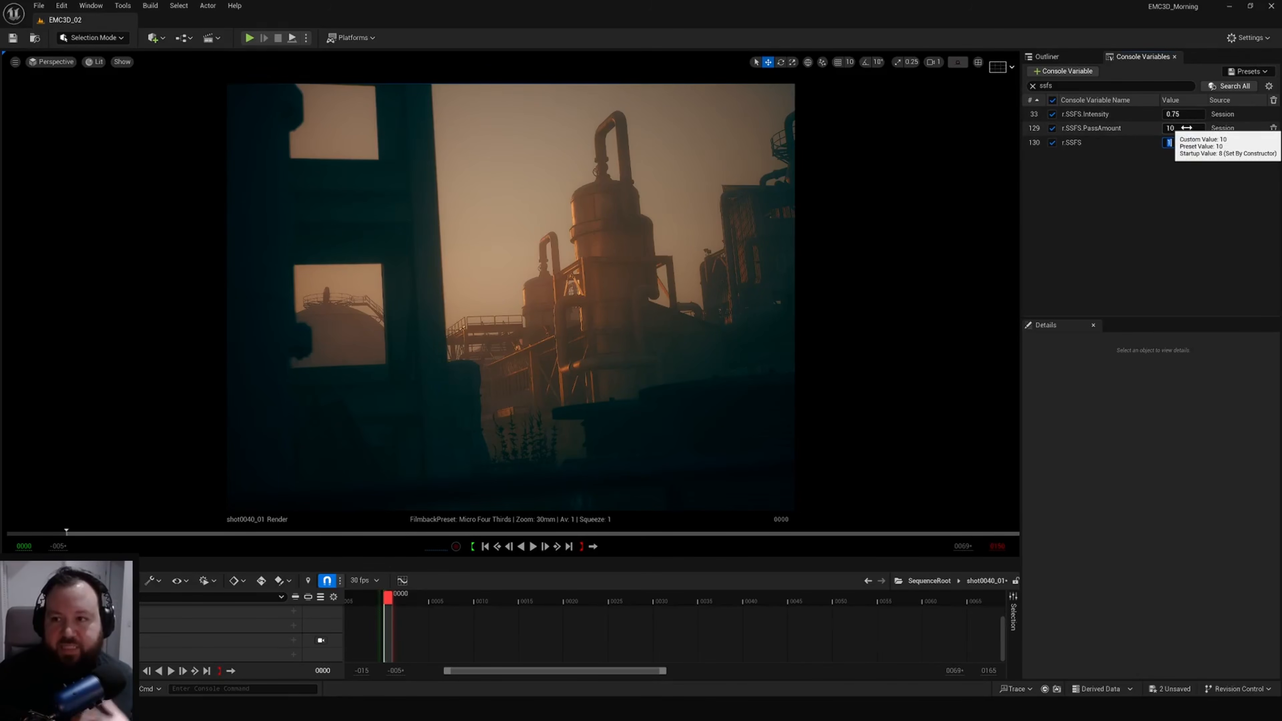
pyautogui.click(1091, 175)
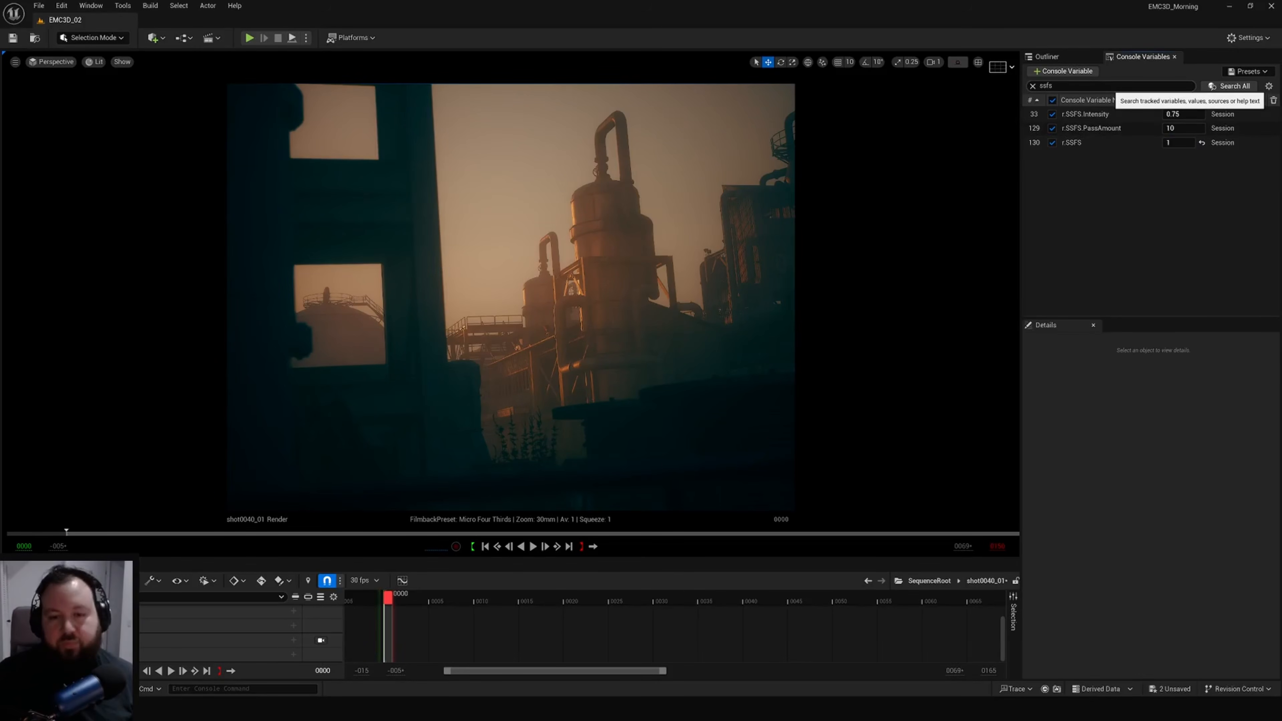
# Try an r.SSFS.Intensity of 2 on the shot and restore it to 0.75.
pyautogui.click(1176, 114)
pyautogui.write('2')
pyautogui.press('Return')
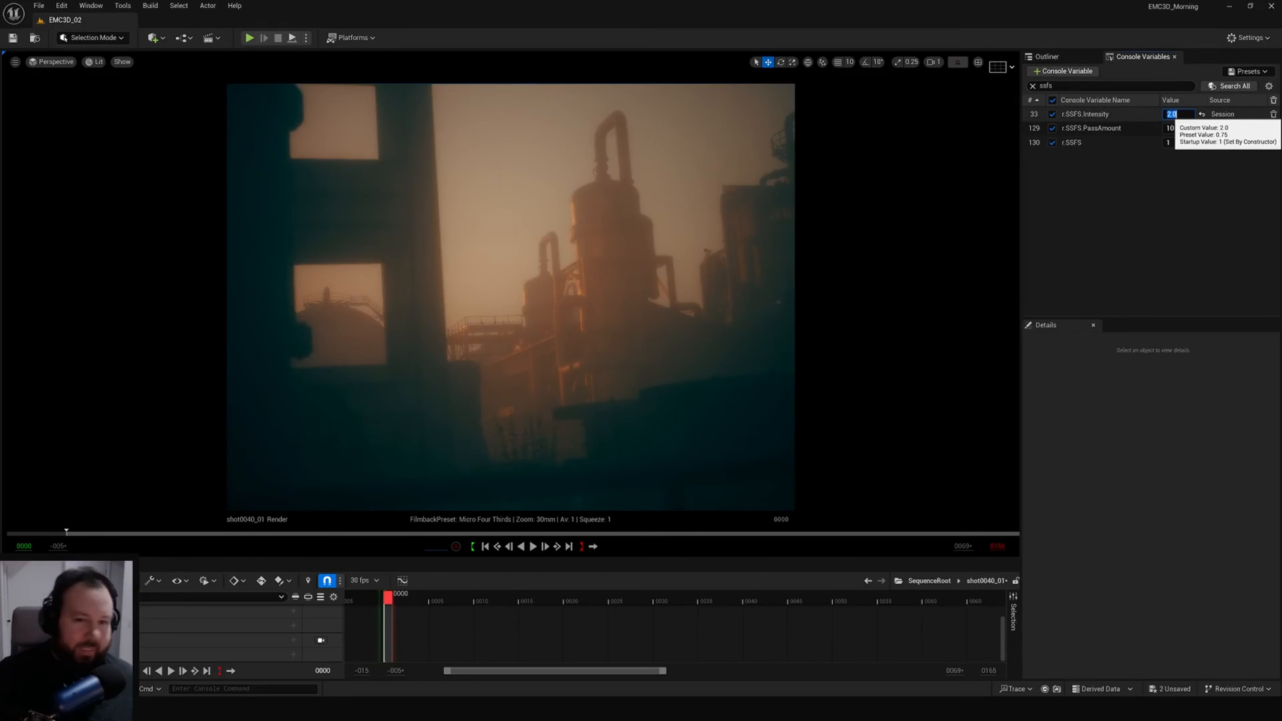
pyautogui.write('0.75')
pyautogui.press('Return')
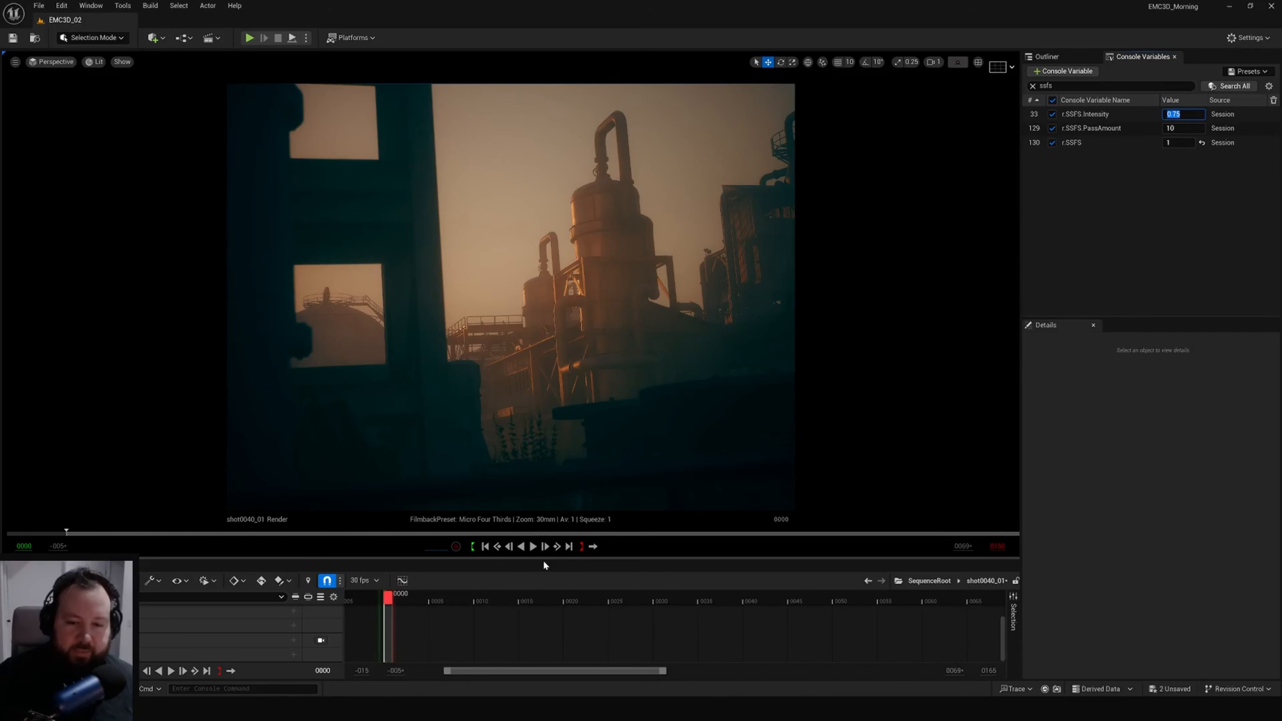
# Select the PPV post process volume from the shot's tracks and bring up its Local Exposure settings.
pyautogui.moveTo(545, 562); pyautogui.dragTo(562, 463)
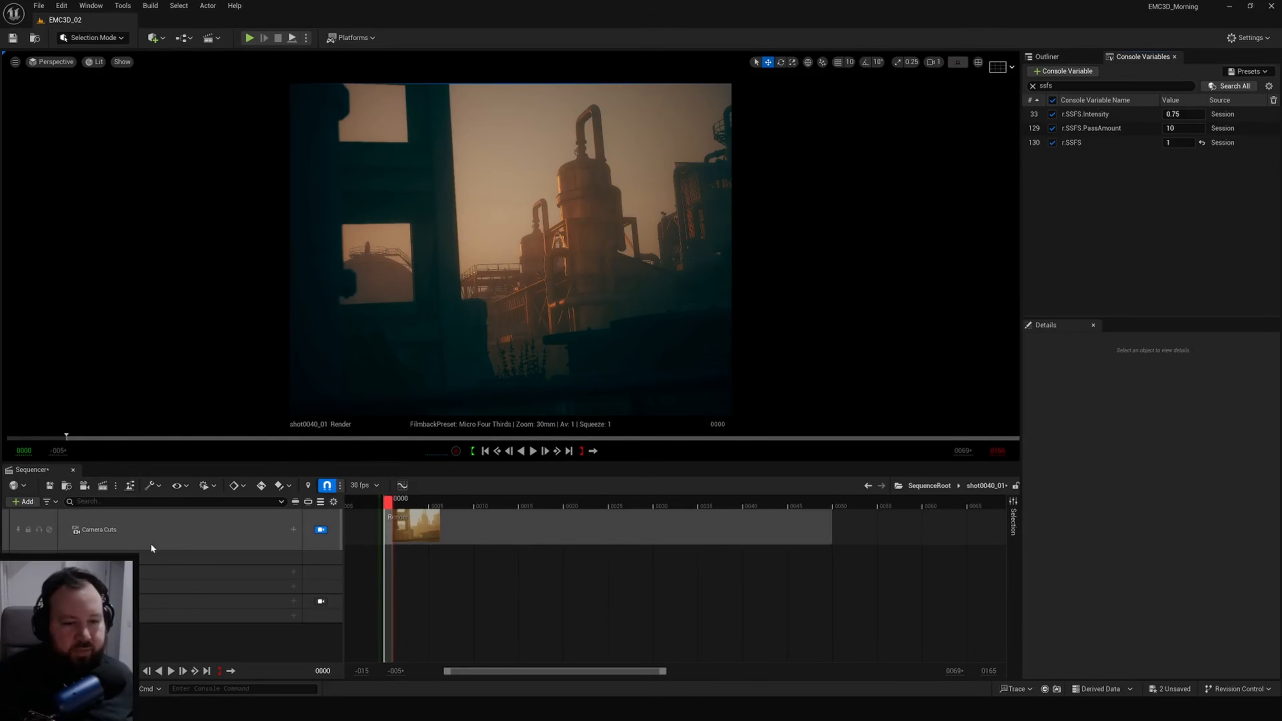
pyautogui.click(162, 585)
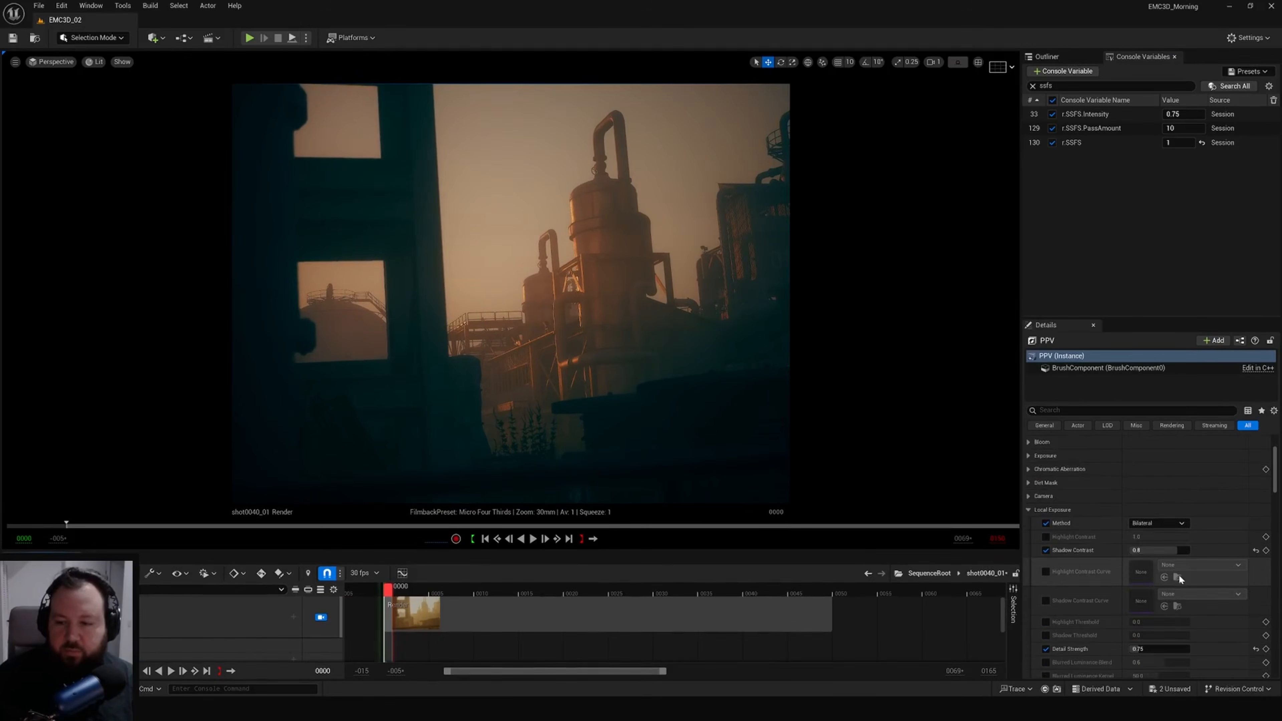
pyautogui.scroll(-5, 1071, 570)
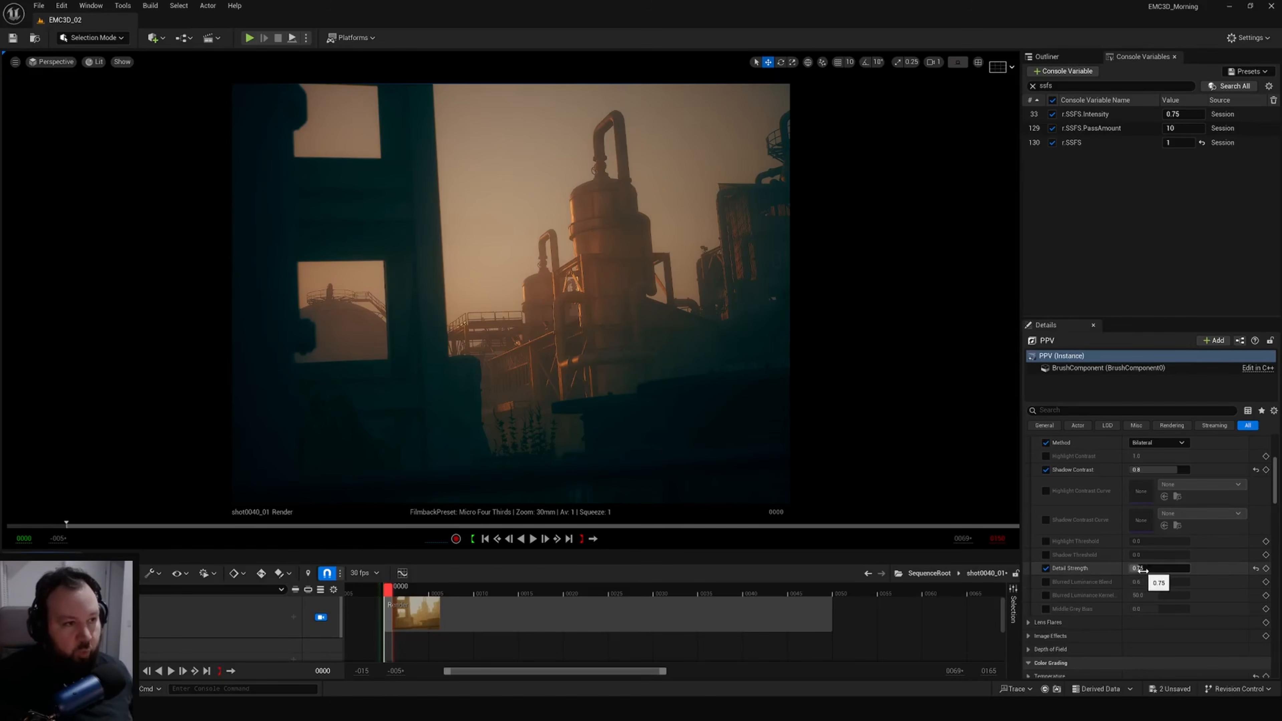
# Toggle the PPV's Detail Strength override off and on repeatedly to compare the image, leaving it enabled.
pyautogui.click(1045, 569)
pyautogui.click(1045, 568)
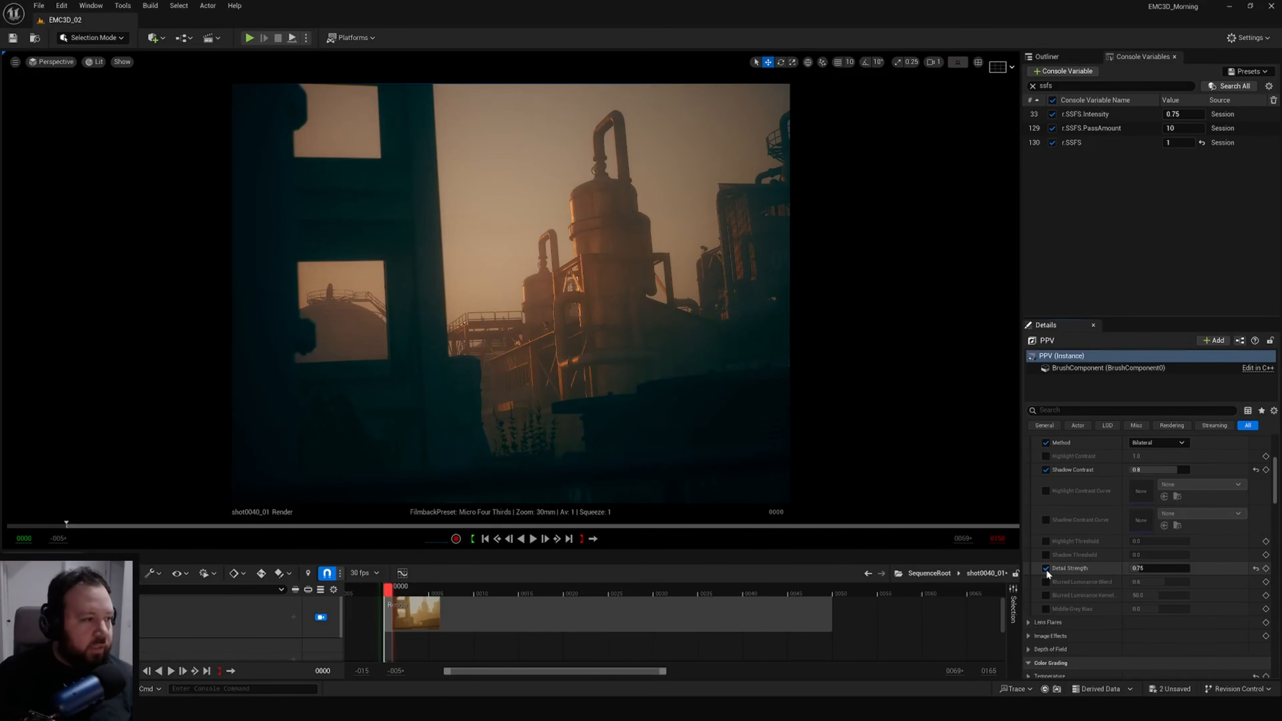
pyautogui.click(1045, 568)
pyautogui.click(1046, 568)
pyautogui.click(1045, 568)
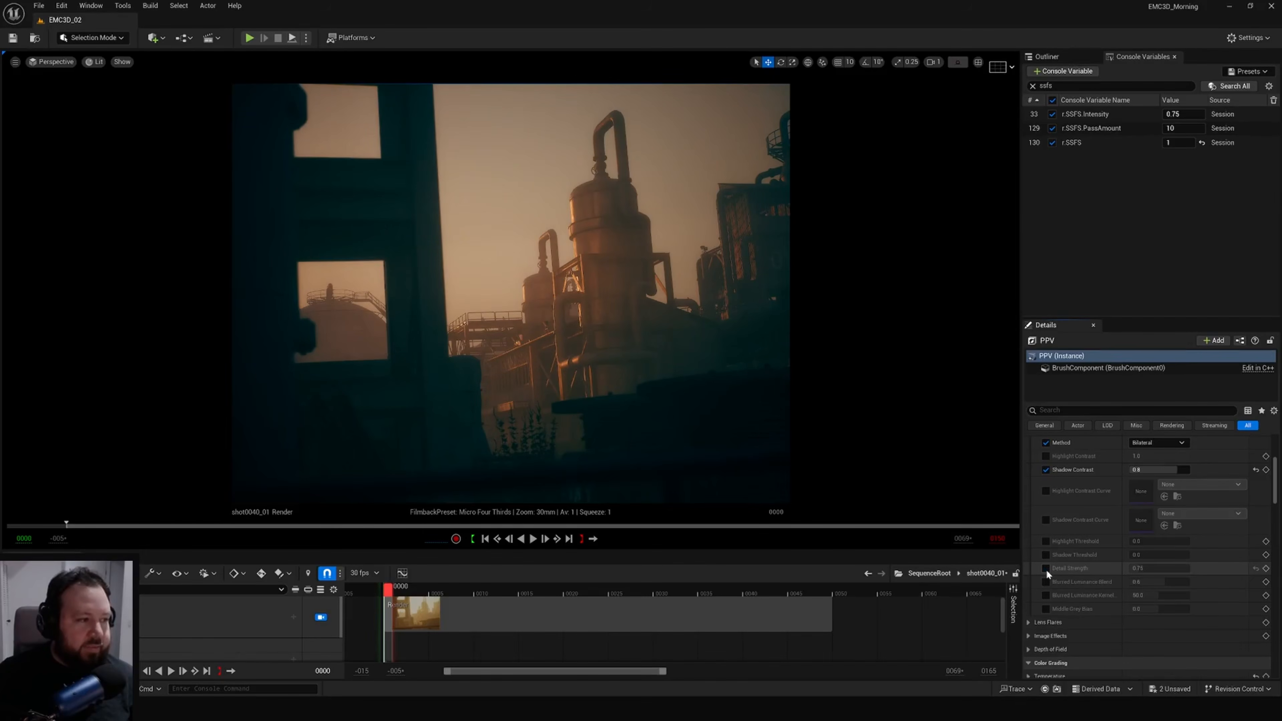
pyautogui.click(1046, 568)
pyautogui.click(1045, 568)
pyautogui.click(1046, 568)
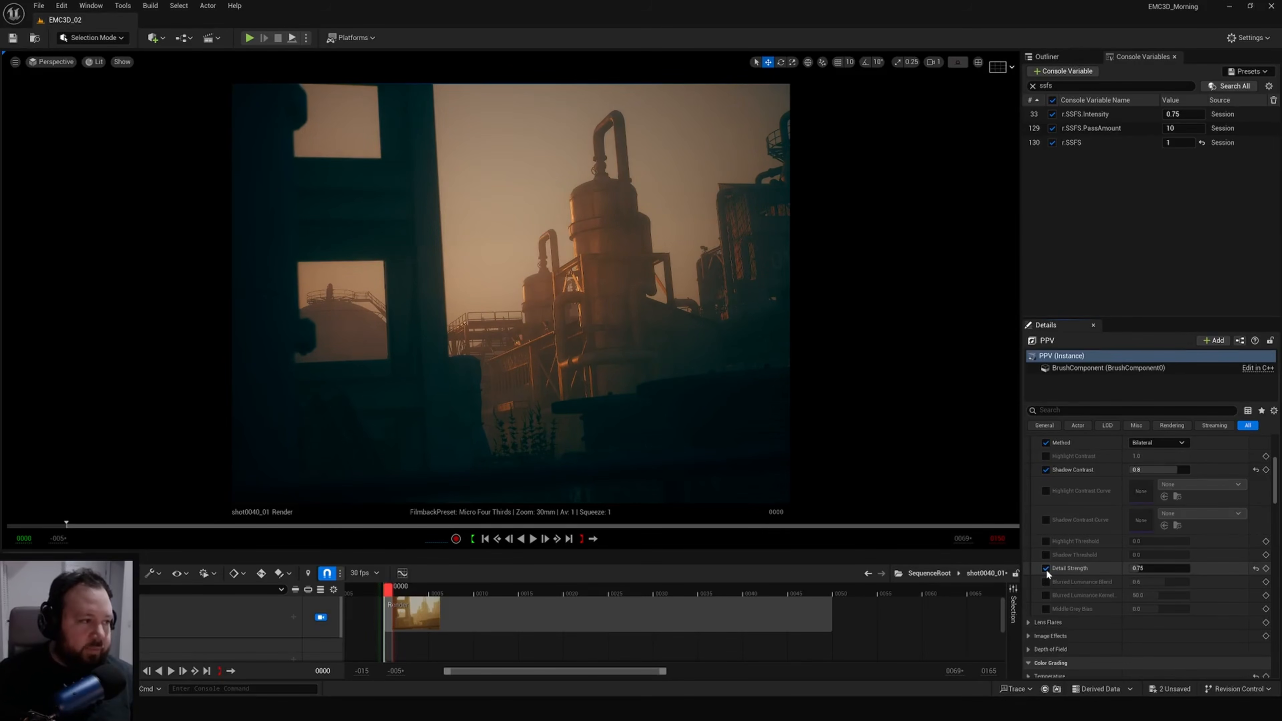
pyautogui.click(1045, 568)
pyautogui.click(1046, 569)
pyautogui.click(1046, 568)
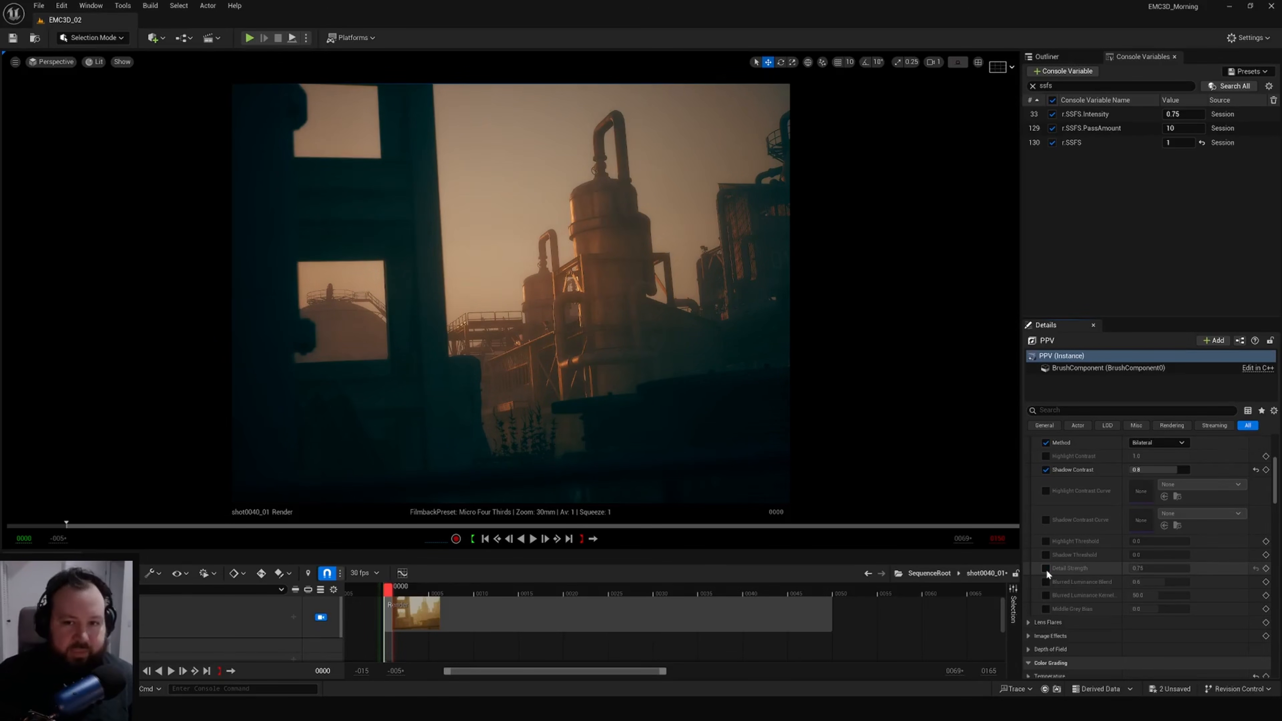
pyautogui.click(1045, 569)
# Raise the PPV's Detail Strength gradually to about 3.3 and ease it back to about 3.0.
pyautogui.click(1139, 568)
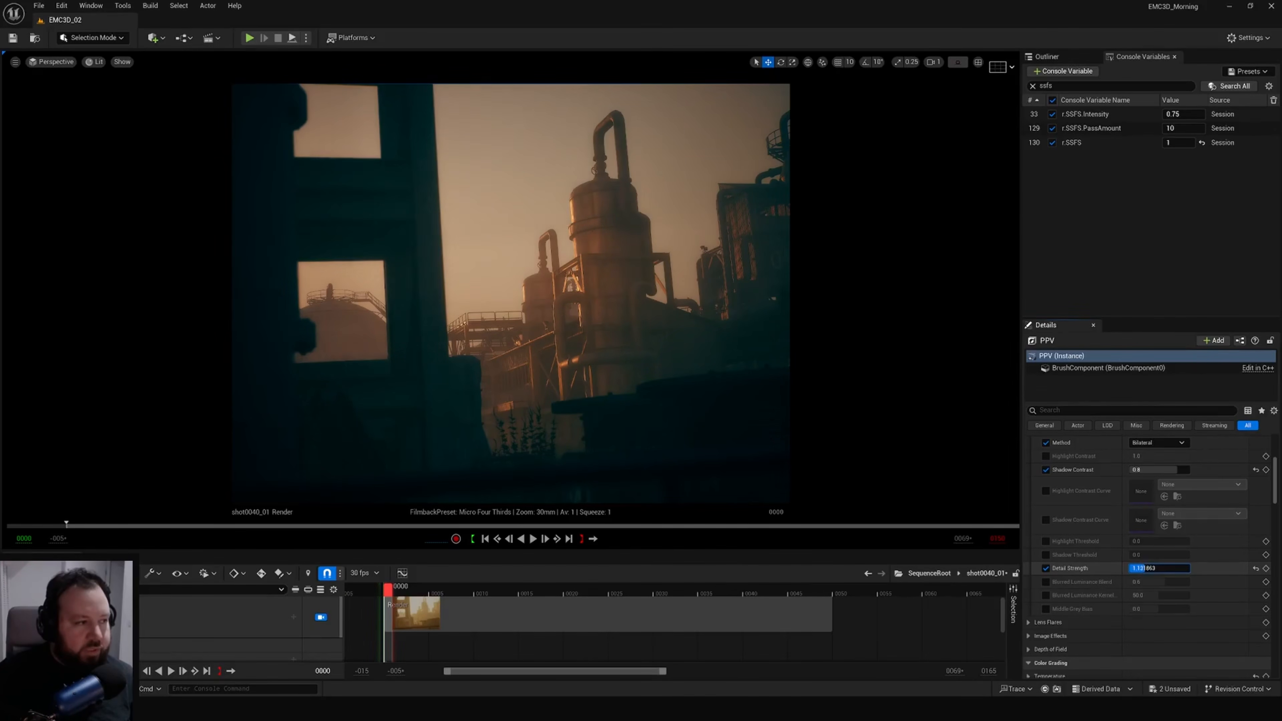
pyautogui.scroll(3, 1147, 568)
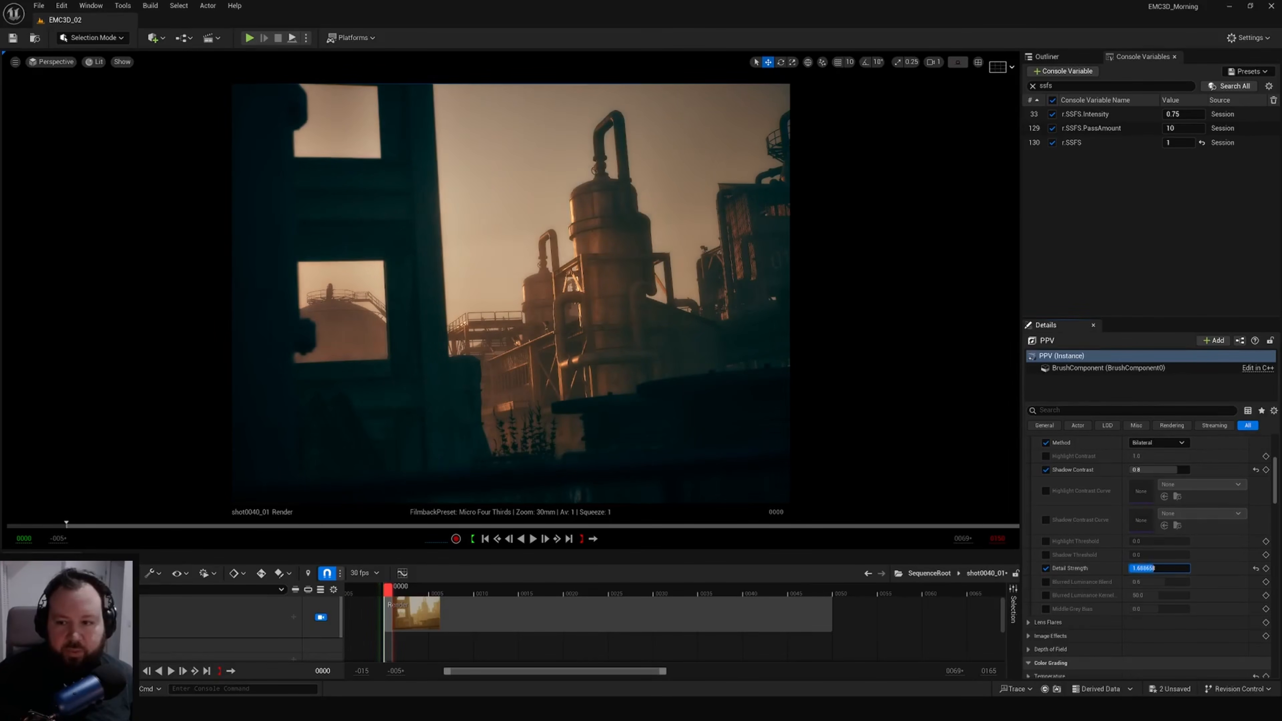
pyautogui.scroll(15, 1155, 569)
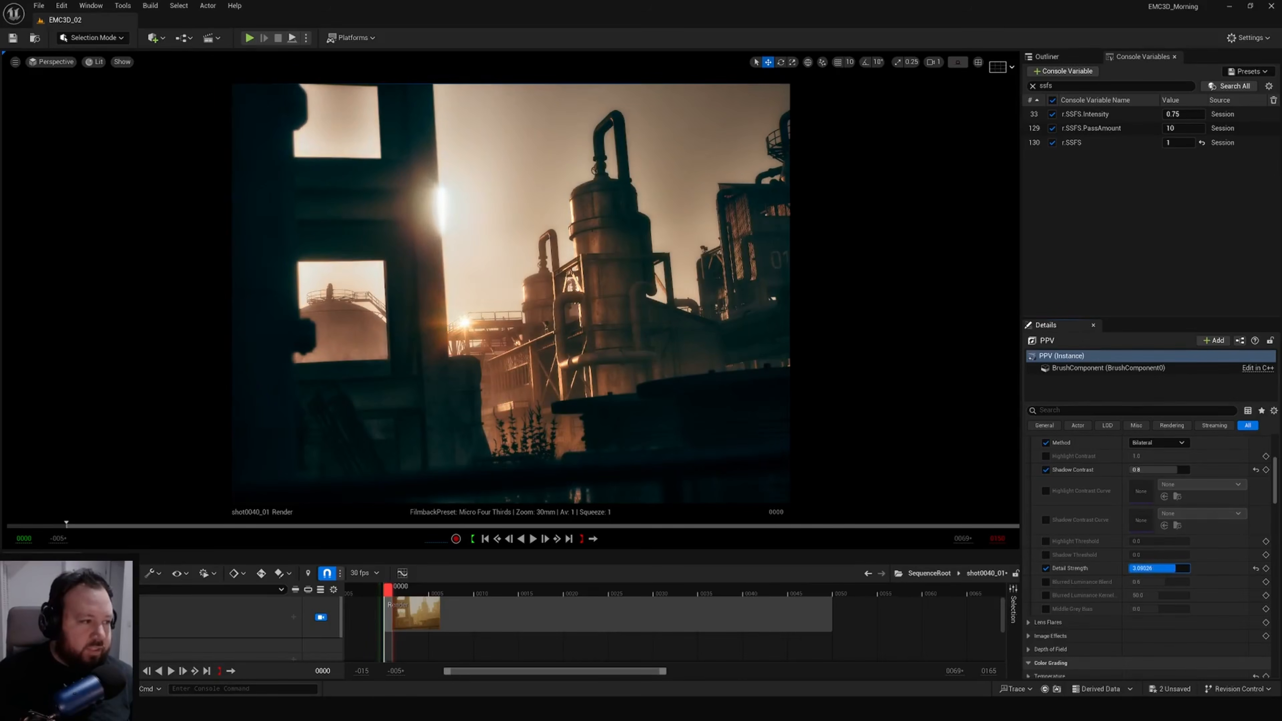
pyautogui.scroll(3, 1156, 568)
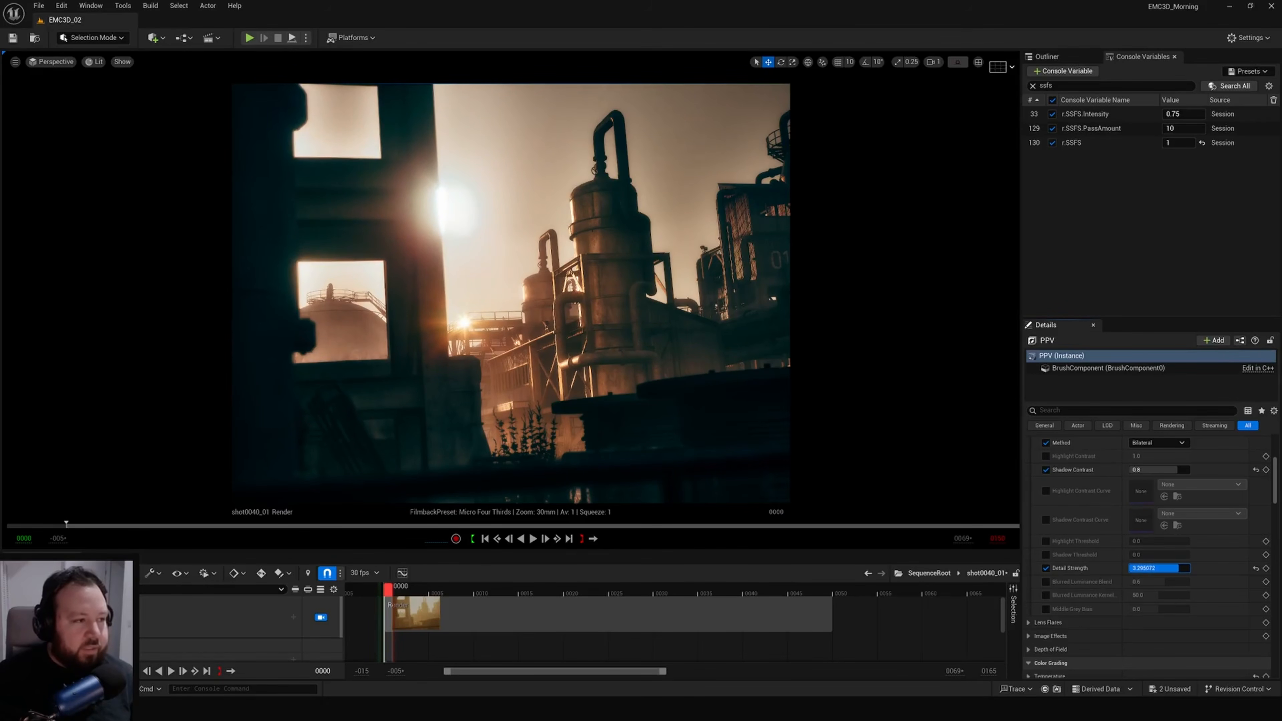
pyautogui.scroll(-3, 1156, 568)
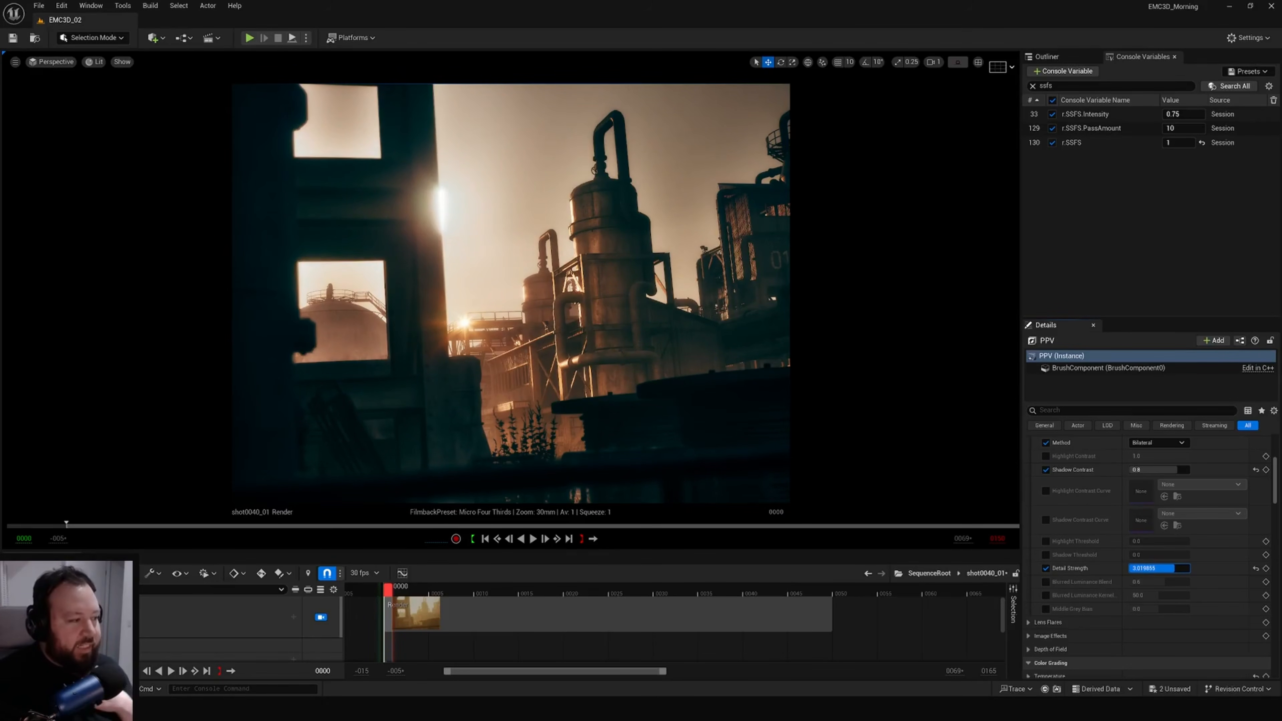
pyautogui.scroll(-1, 1155, 569)
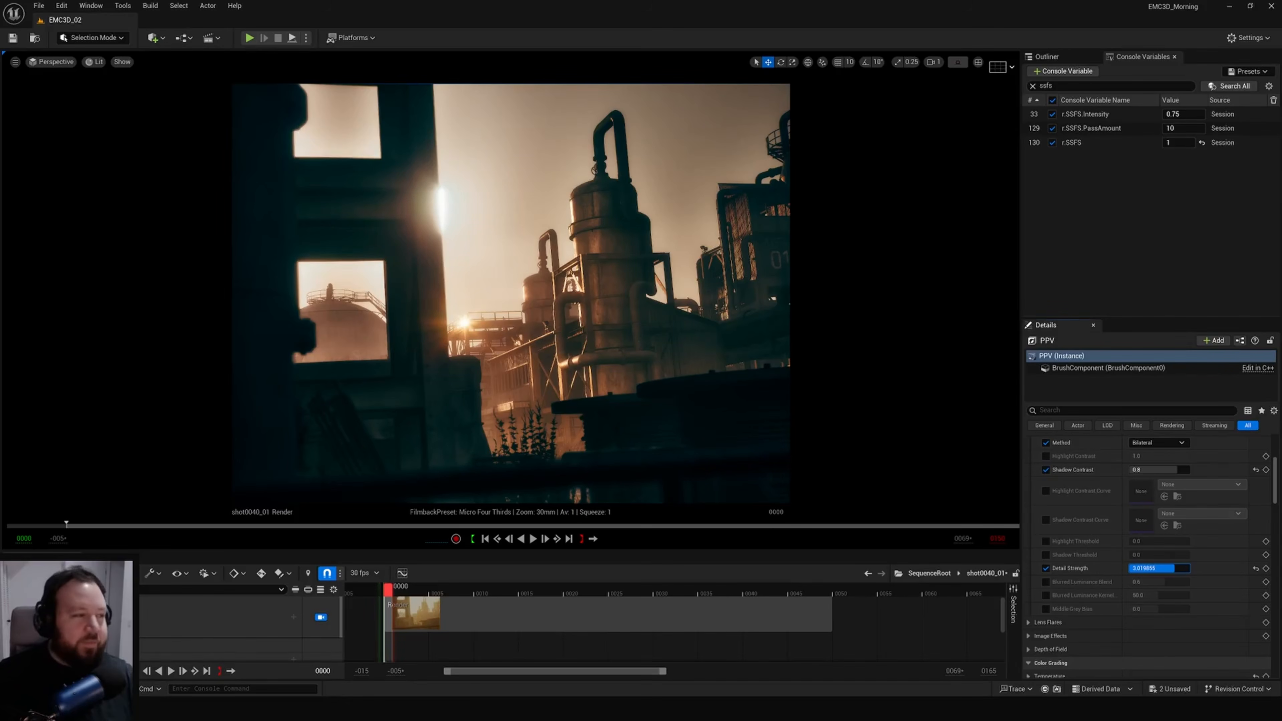
# Set the PPV's Detail Strength to 1 and reduce it to 0.75.
pyautogui.click(1155, 568)
pyautogui.write('1')
pyautogui.press('Return')
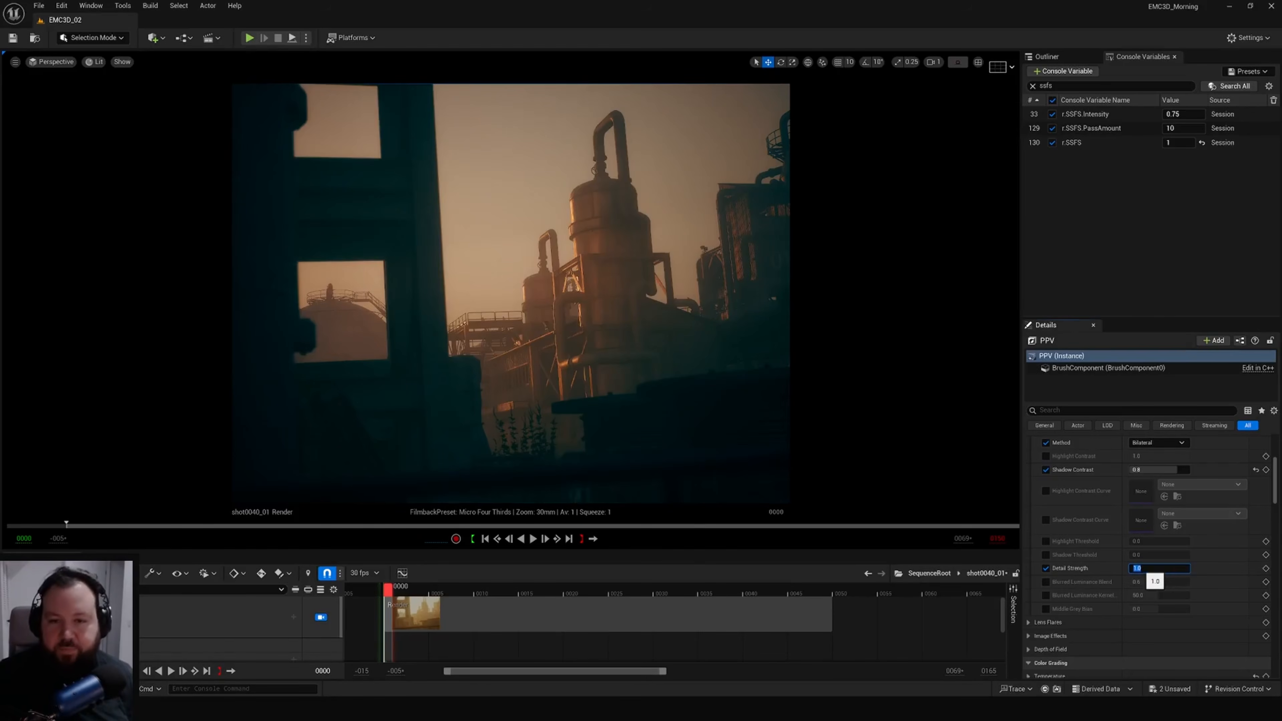
pyautogui.write('0.7')
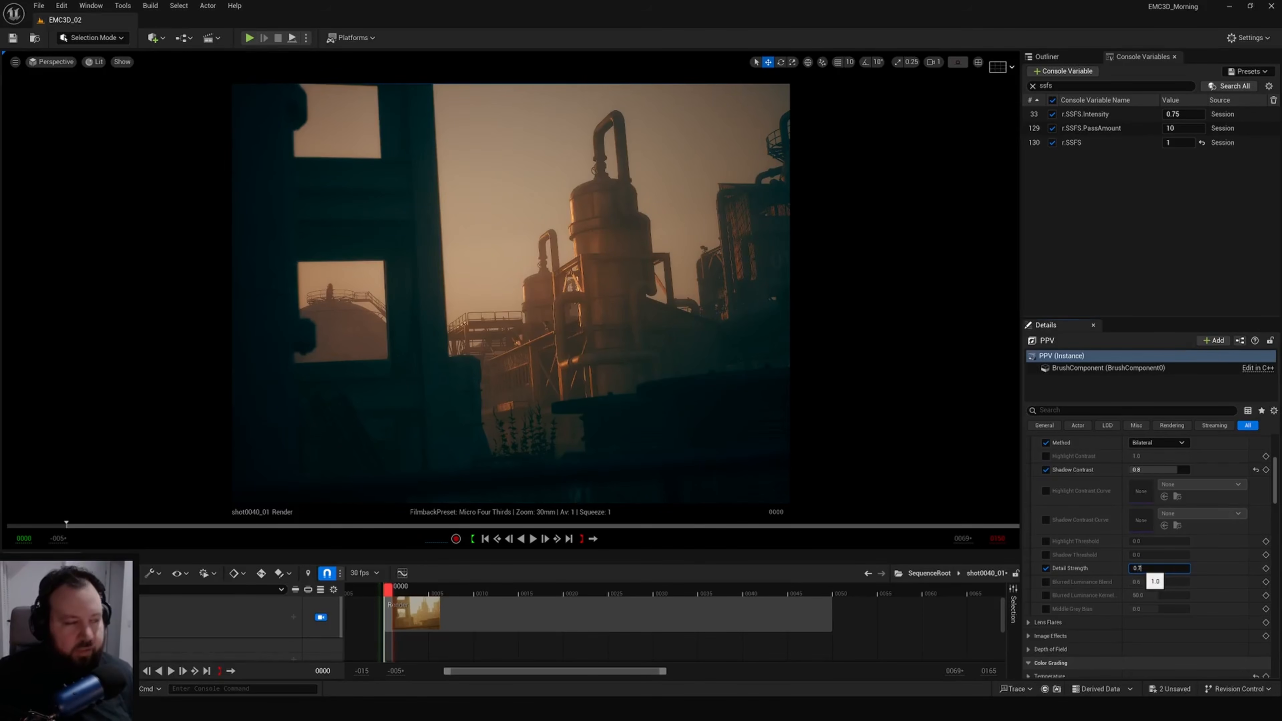
pyautogui.write('5')
pyautogui.press('Return')
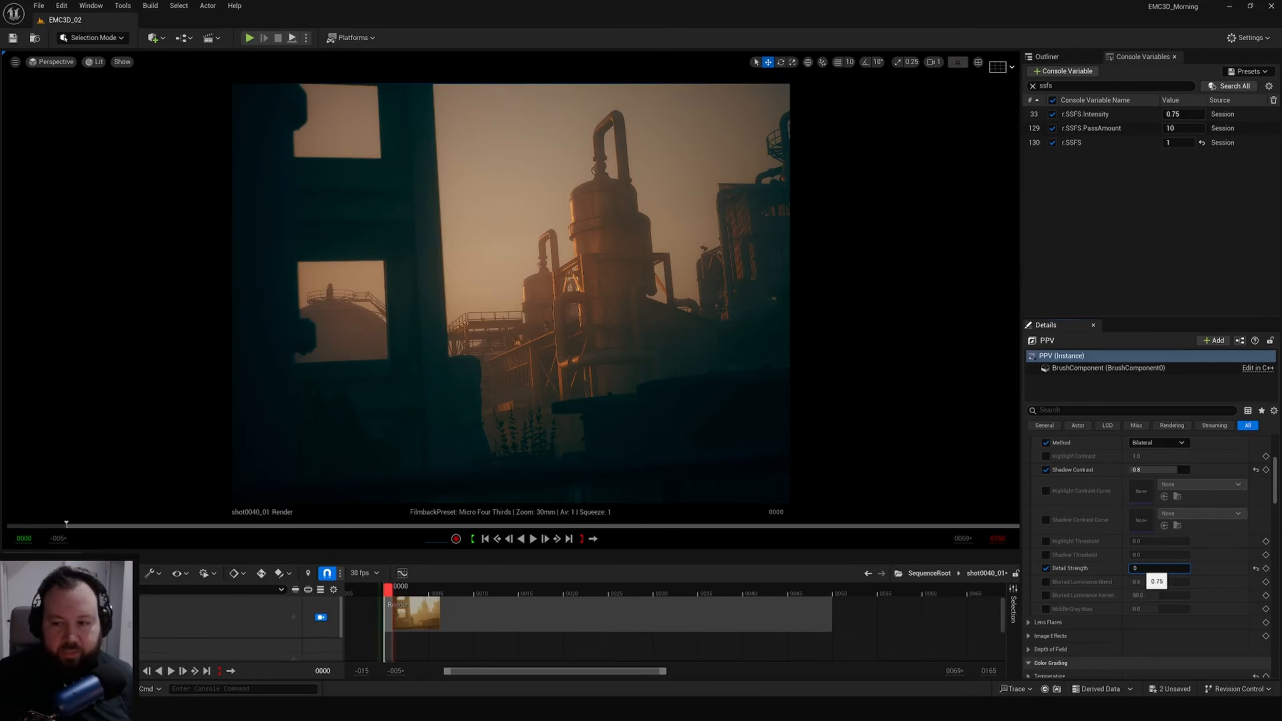
# Try low Detail Strength values of 0.4 and 0 on the PPV, and bring it back to 0.4.
pyautogui.write('0.4')
pyautogui.press('Return')
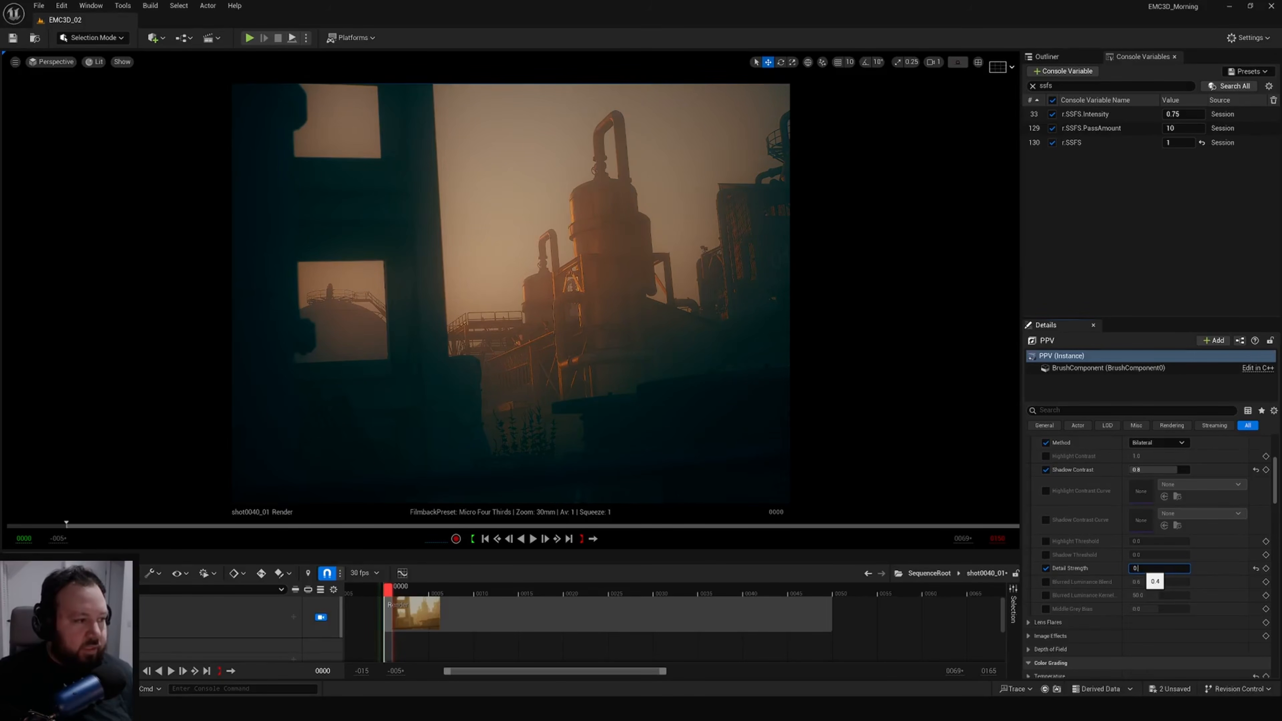
pyautogui.write('0')
pyautogui.press('Return')
pyautogui.write('0.1')
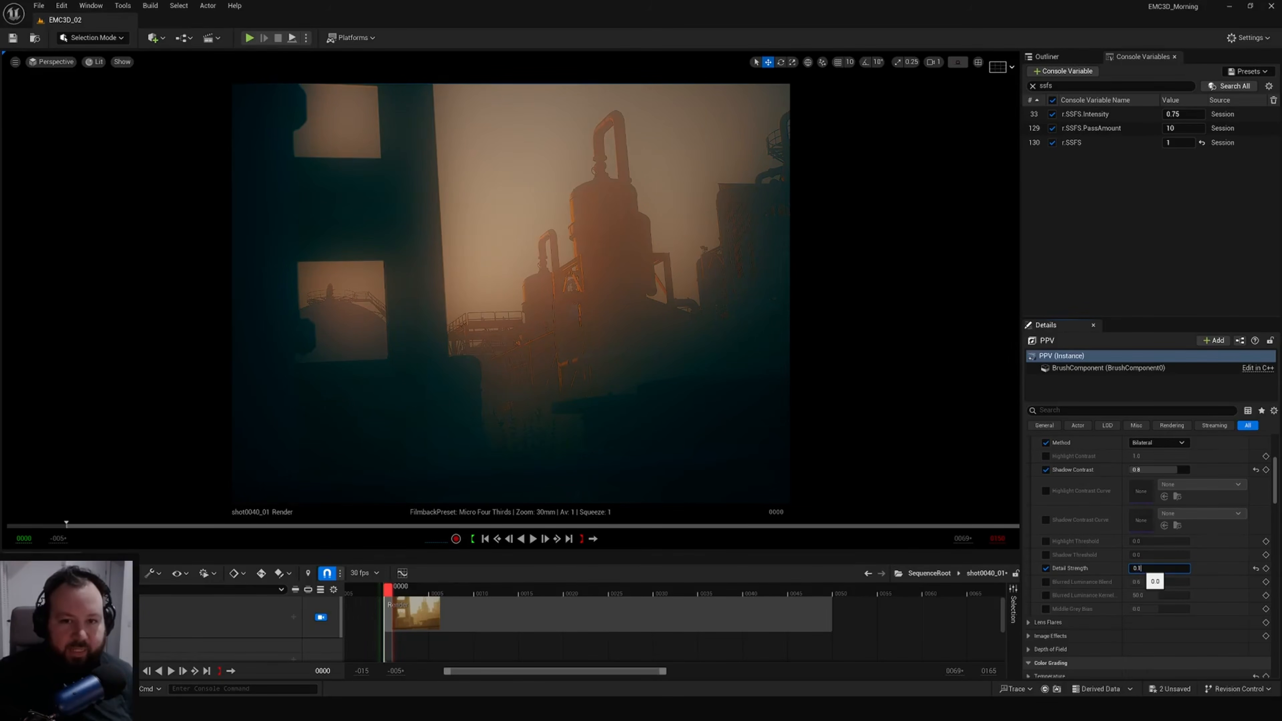
pyautogui.write('2')
pyautogui.press('Return')
pyautogui.write('0.4')
pyautogui.press('Return')
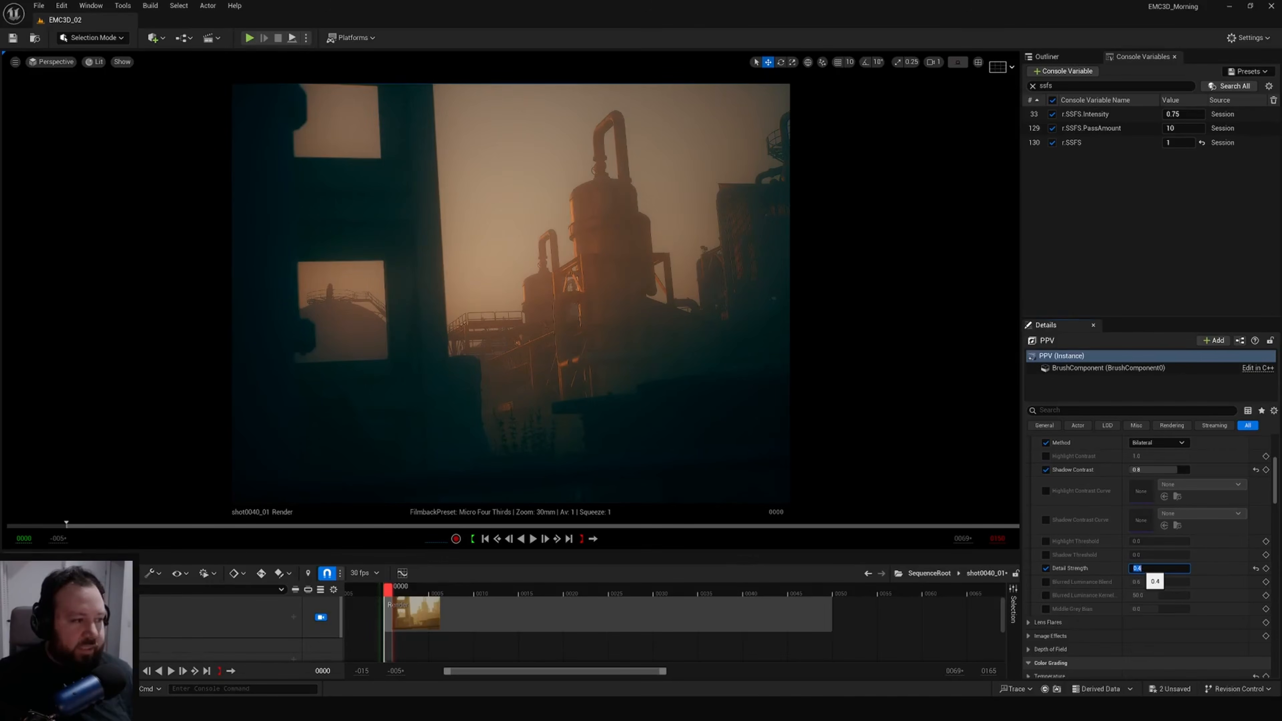
# Try higher Detail Strength values of 1, 2 and 1.2 on the PPV, ending at 1.25.
pyautogui.write('1')
pyautogui.press('Return')
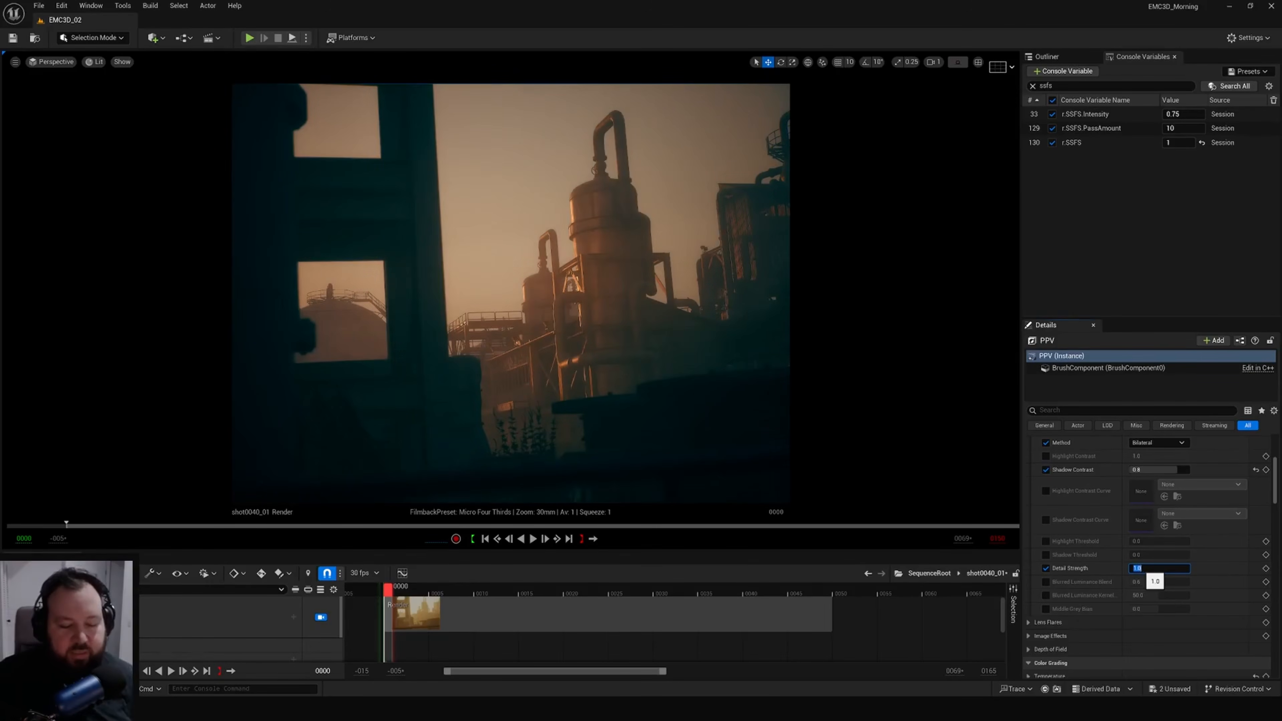
pyautogui.press('Return')
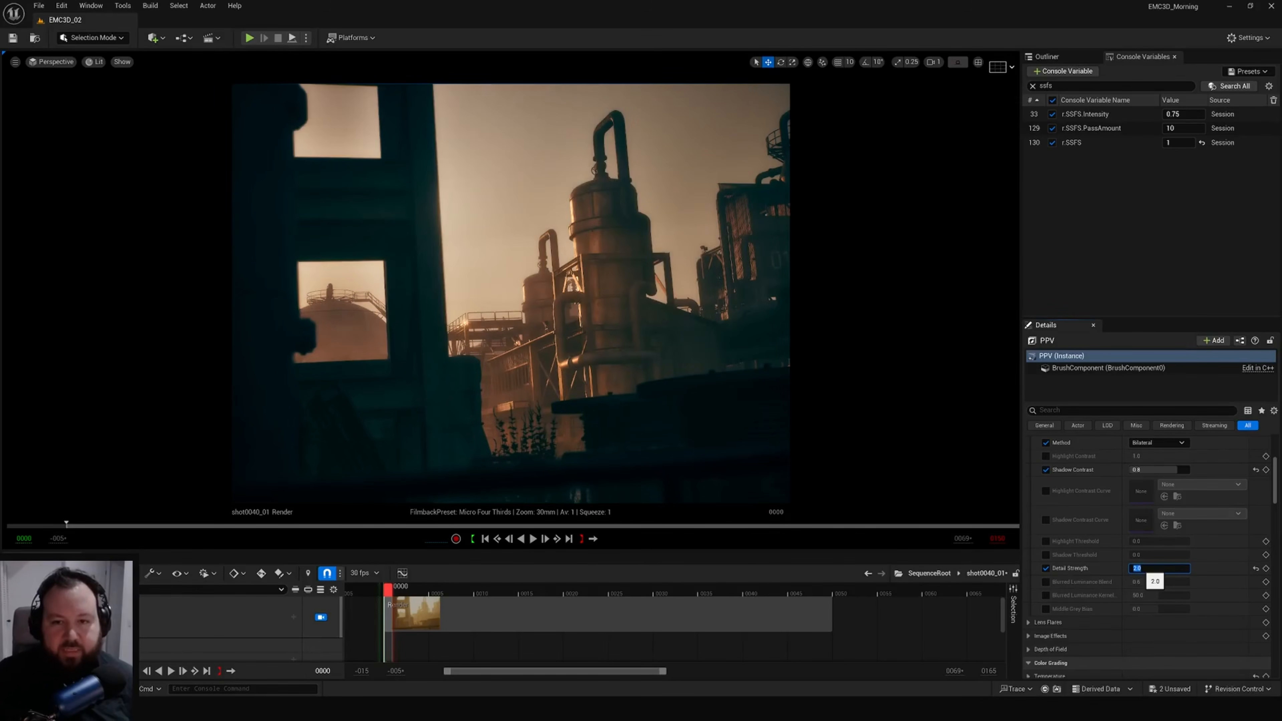
pyautogui.write('1.2')
pyautogui.press('Return')
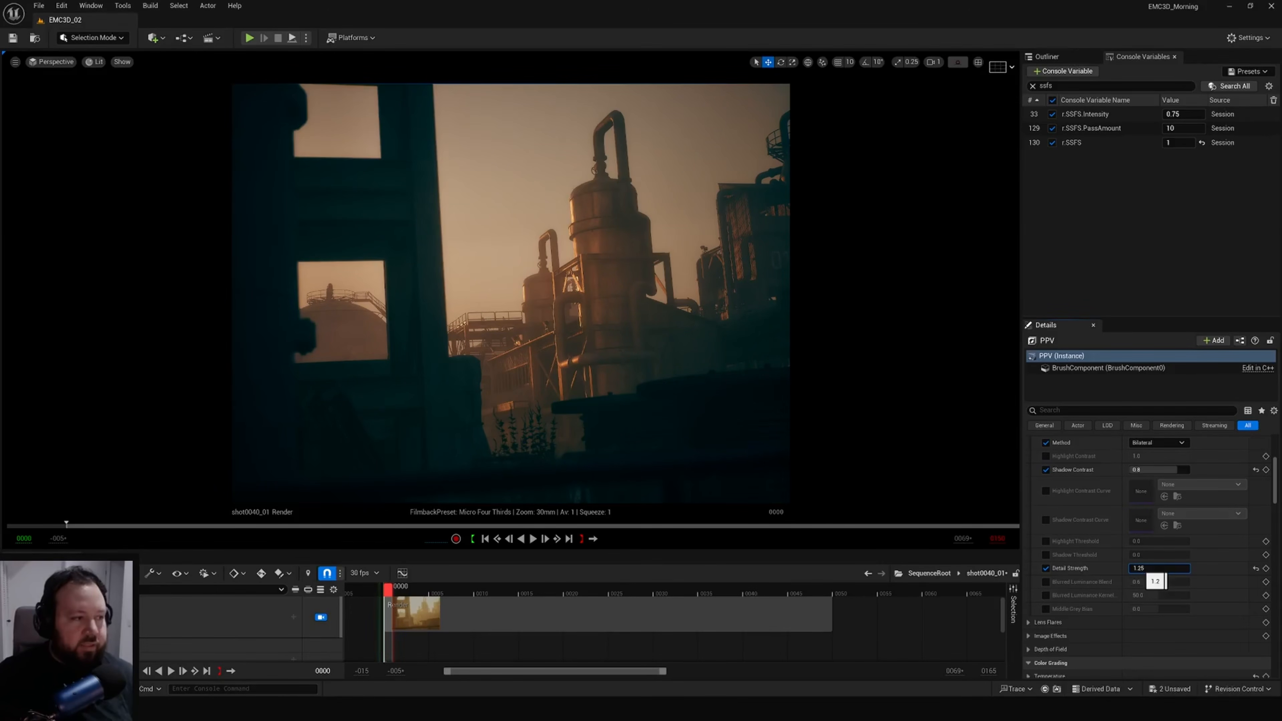
pyautogui.write('1.25')
pyautogui.press('Return')
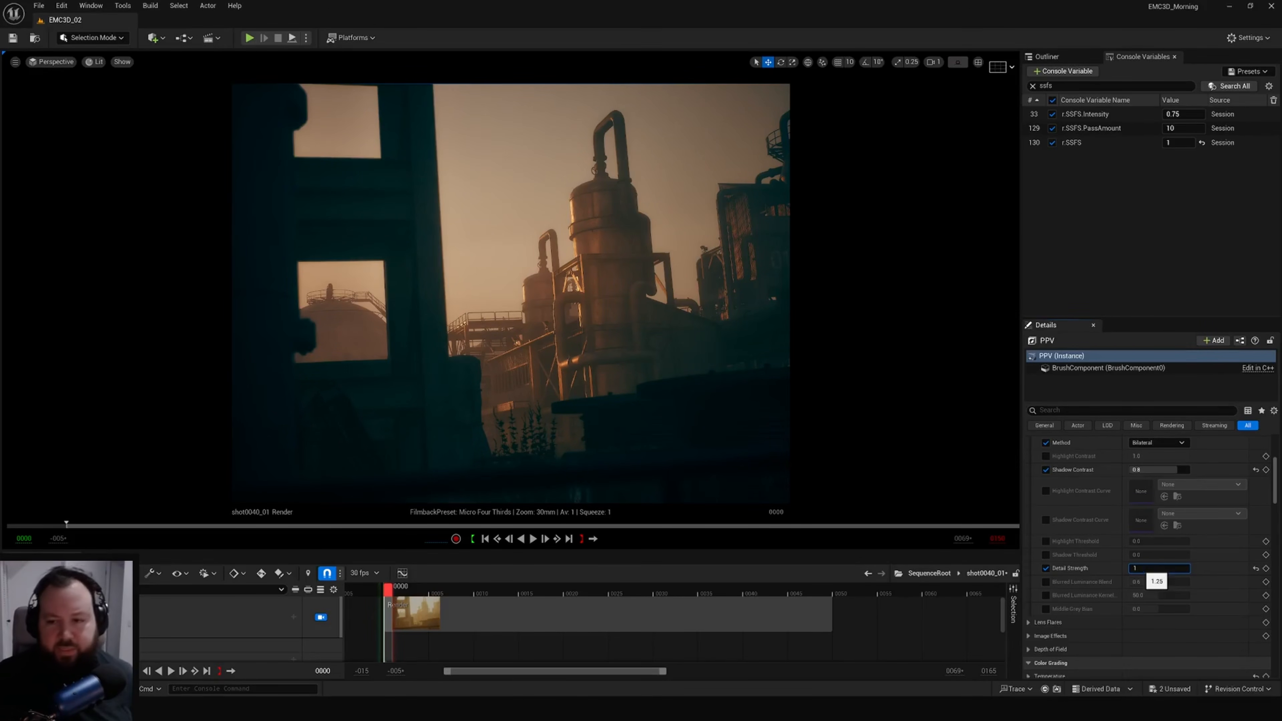
# Set the PPV's Detail Strength to 1 and reduce it to 0.75.
pyautogui.write('1')
pyautogui.press('Return')
pyautogui.write('0.7')
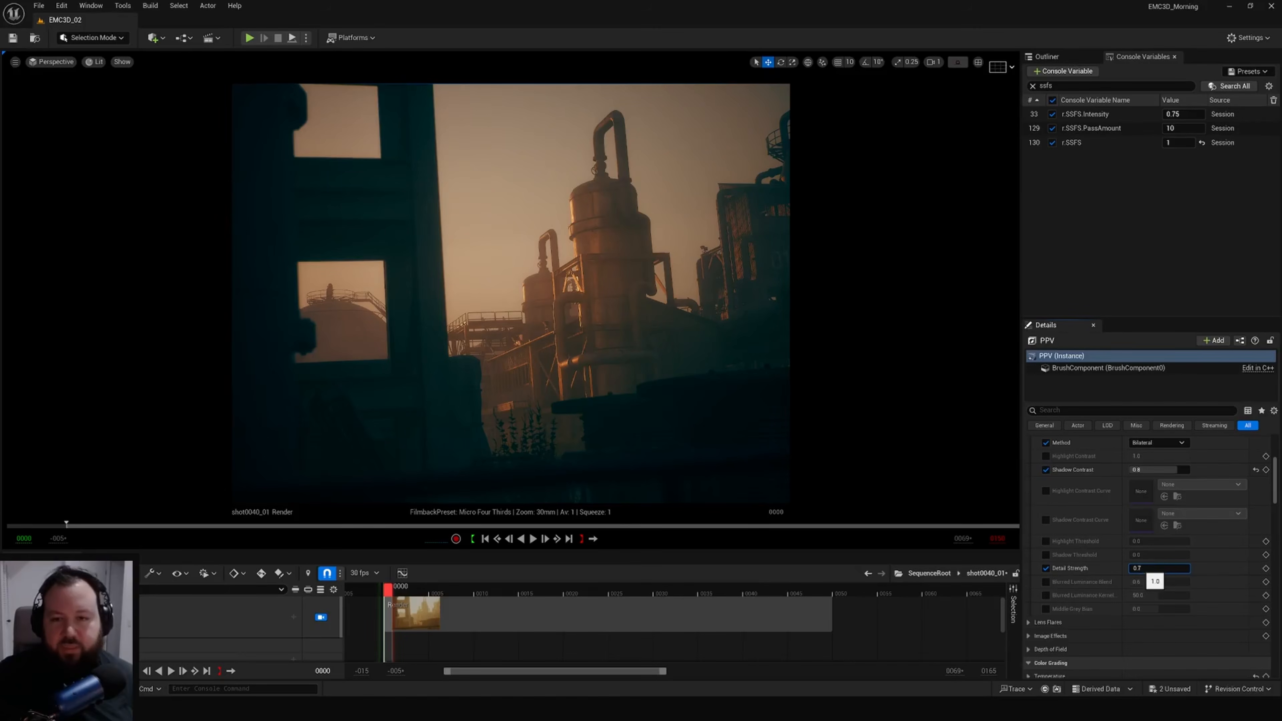
pyautogui.write('5')
pyautogui.press('Return')
# Compare the shot with the PPV's Detail Strength override repeatedly switched off and on, leaving it enabled.
pyautogui.click(1045, 568)
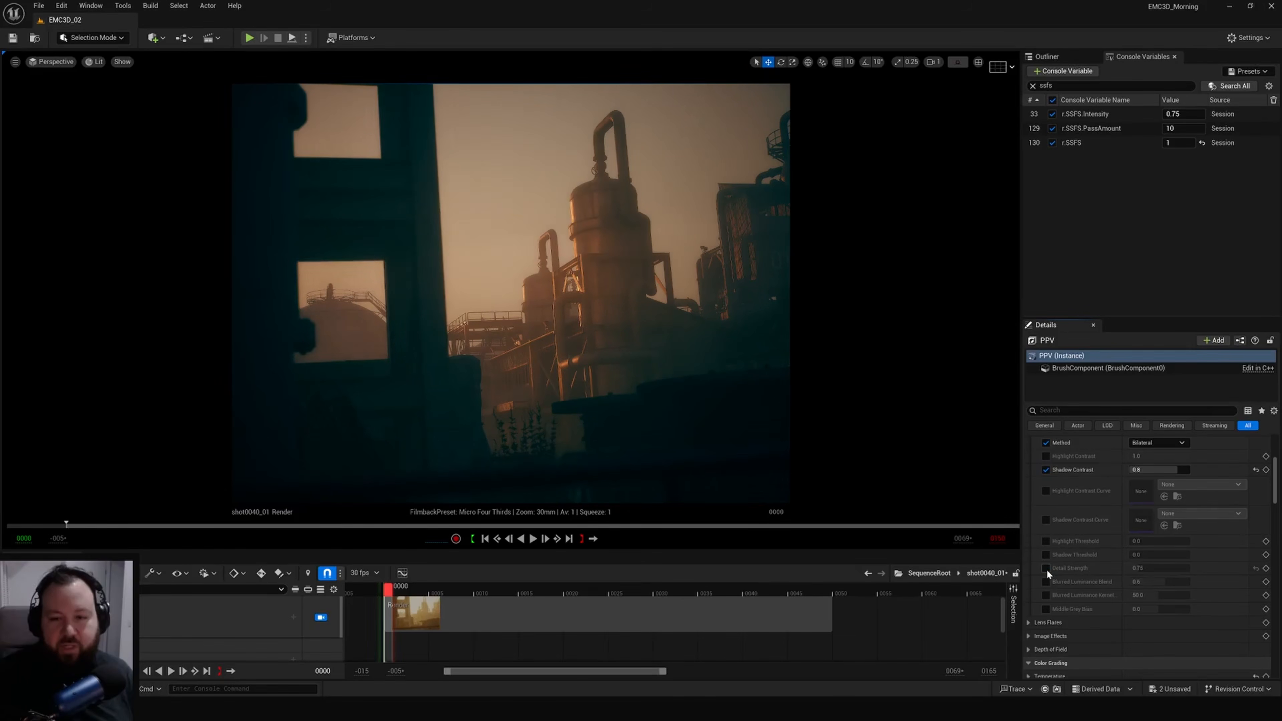
pyautogui.click(1045, 568)
pyautogui.click(1045, 568)
pyautogui.click(1045, 568)
pyautogui.click(1046, 568)
pyautogui.click(1046, 568)
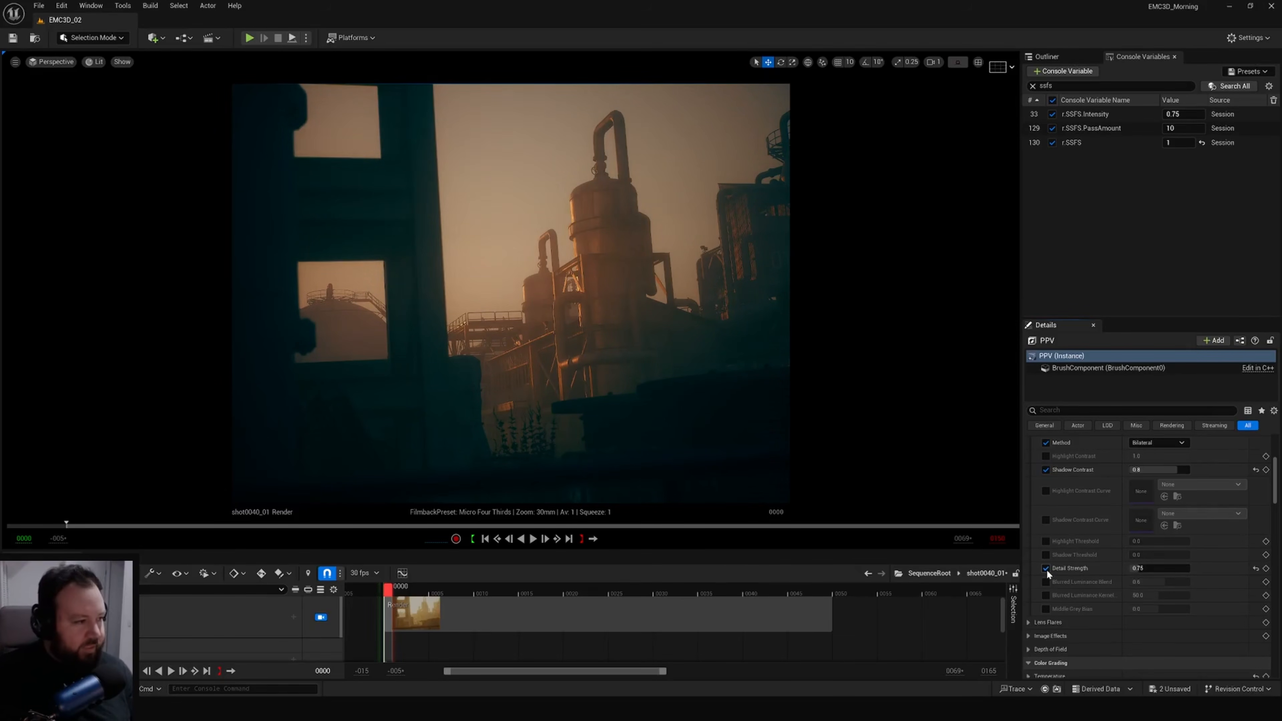
pyautogui.click(1045, 568)
pyautogui.click(1046, 568)
pyautogui.click(1045, 568)
pyautogui.click(1046, 569)
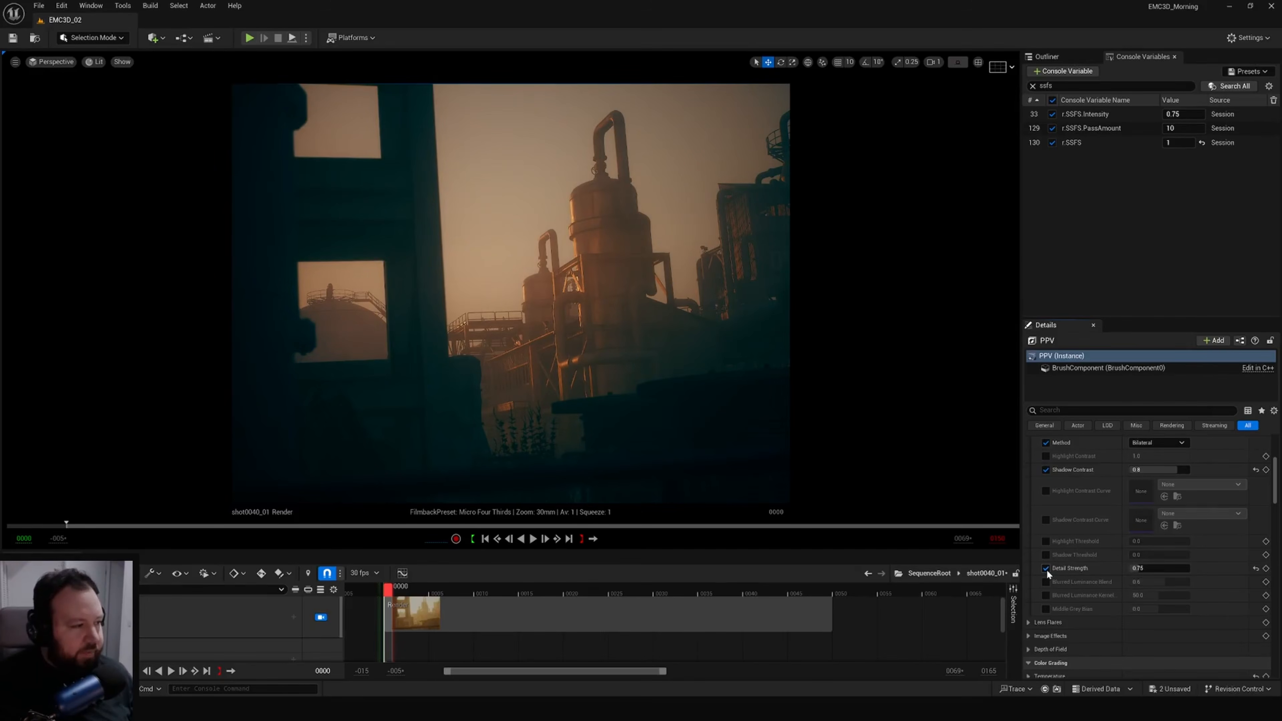
pyautogui.click(1046, 568)
pyautogui.click(1046, 568)
pyautogui.click(1046, 568)
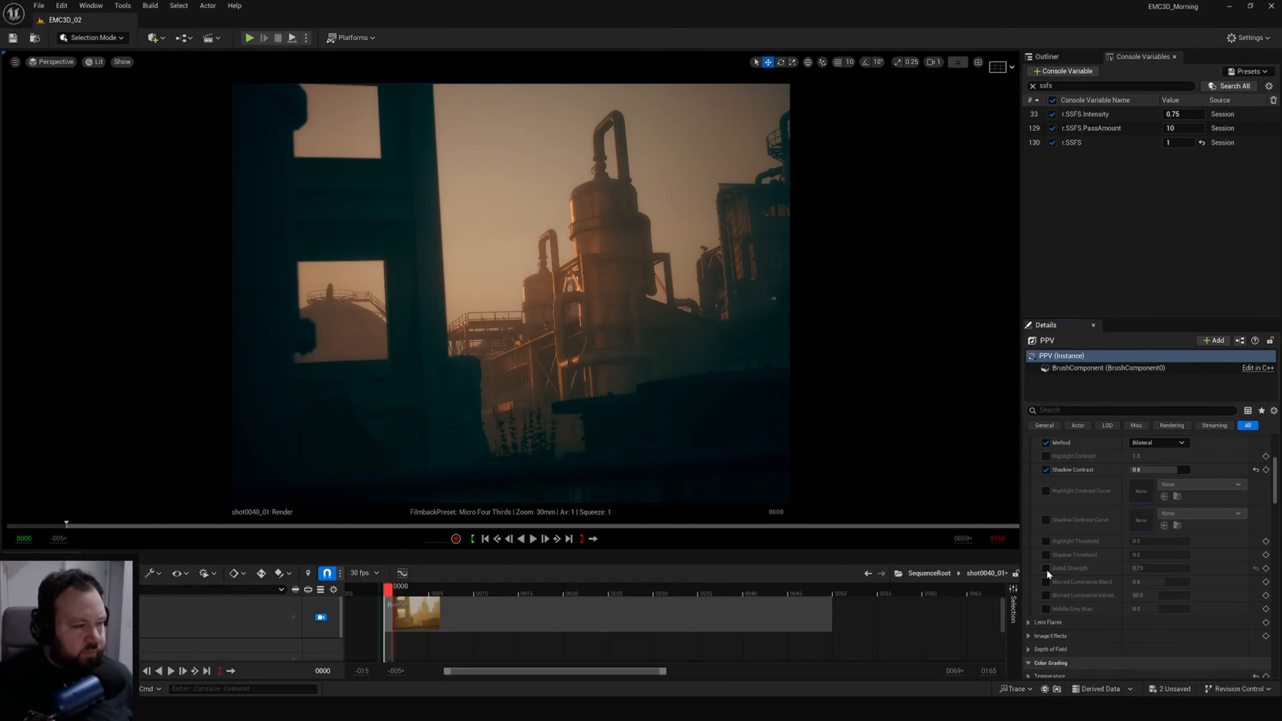
pyautogui.click(1046, 568)
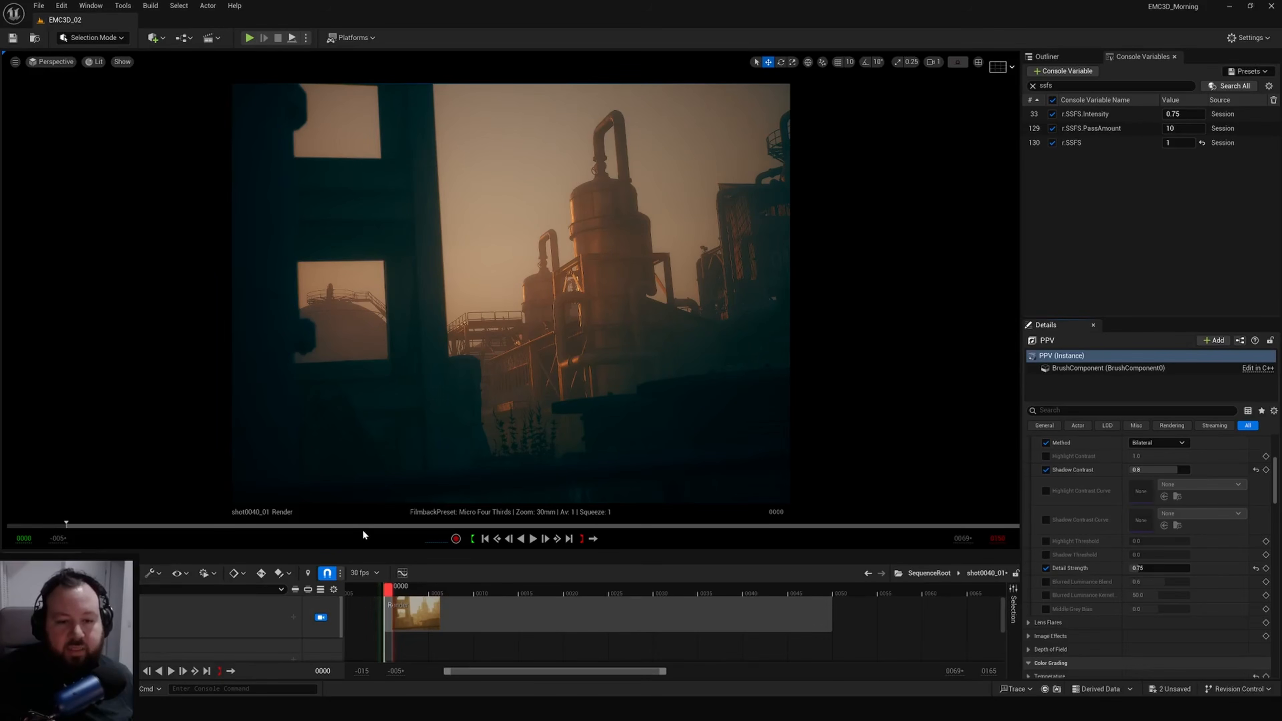
# Enlarge the Sequencer area and limit the PPV's details to modified properties only.
pyautogui.moveTo(372, 550); pyautogui.dragTo(373, 482)
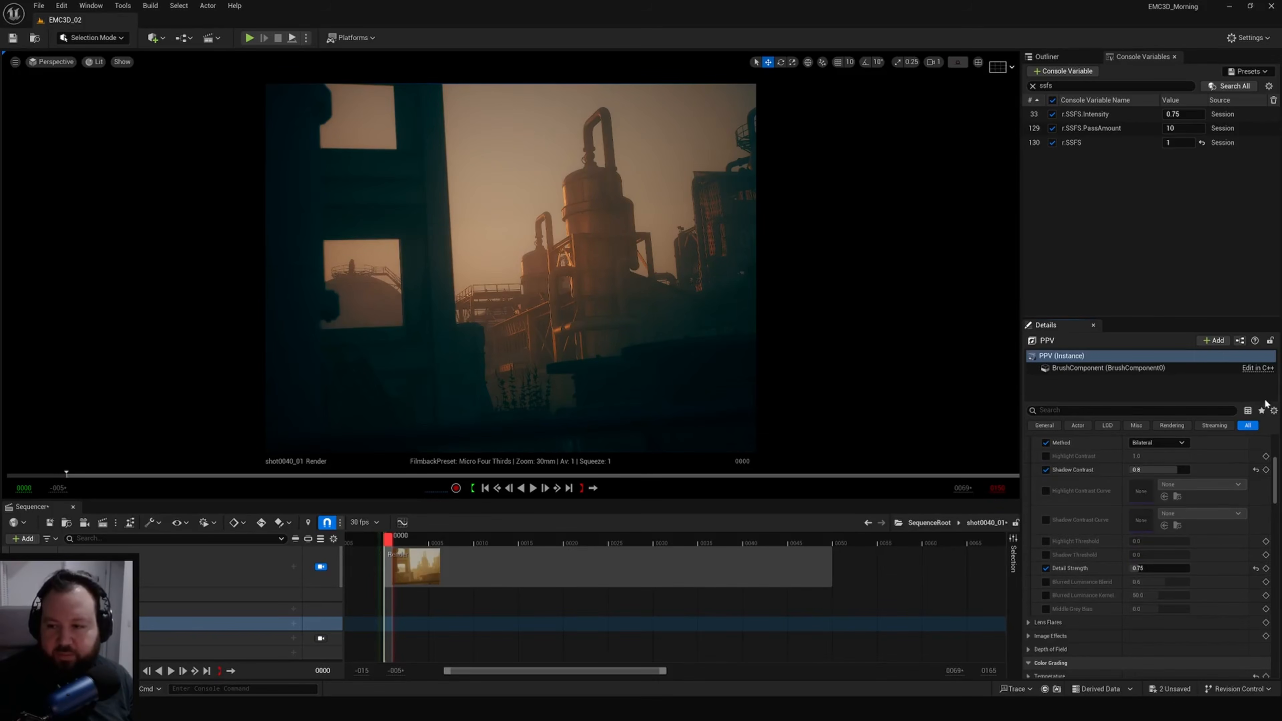
pyautogui.click(1273, 410)
pyautogui.click(1211, 424)
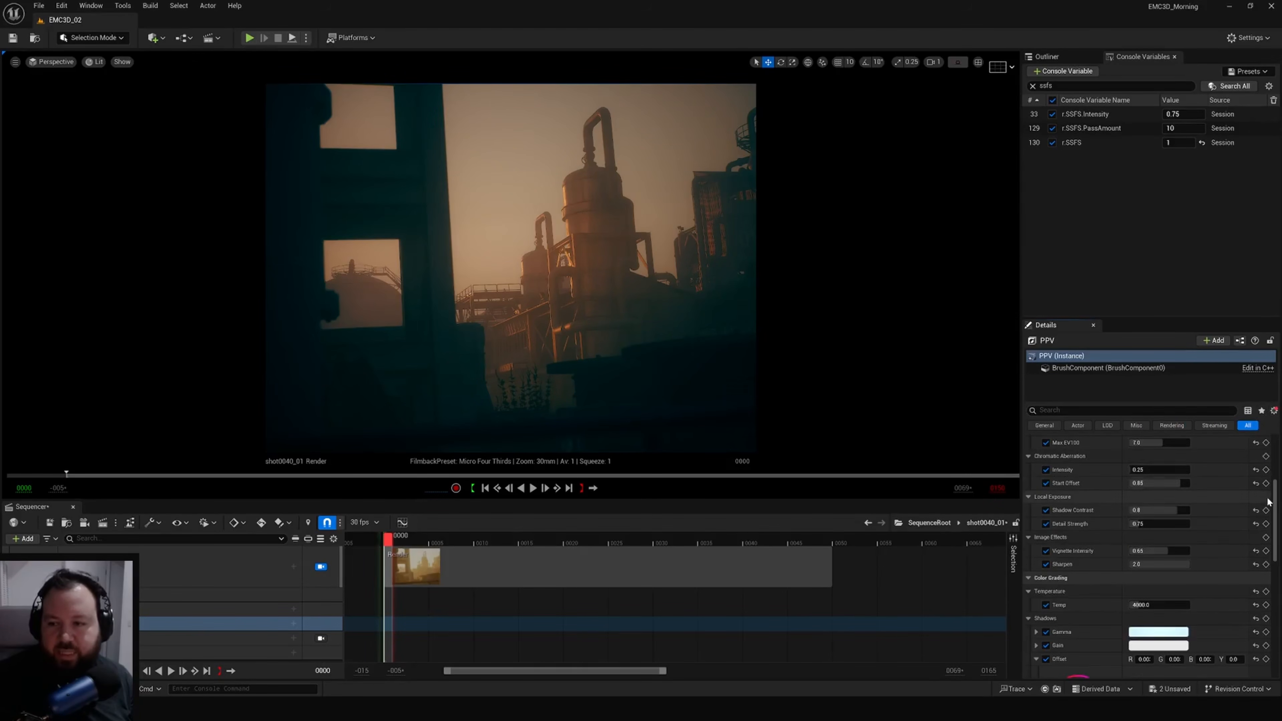
# Try the PPV's bloom with its Intensity override toggled and with a different Intensity, and undo the intensity edit.
pyautogui.moveTo(1277, 499); pyautogui.dragTo(1274, 467)
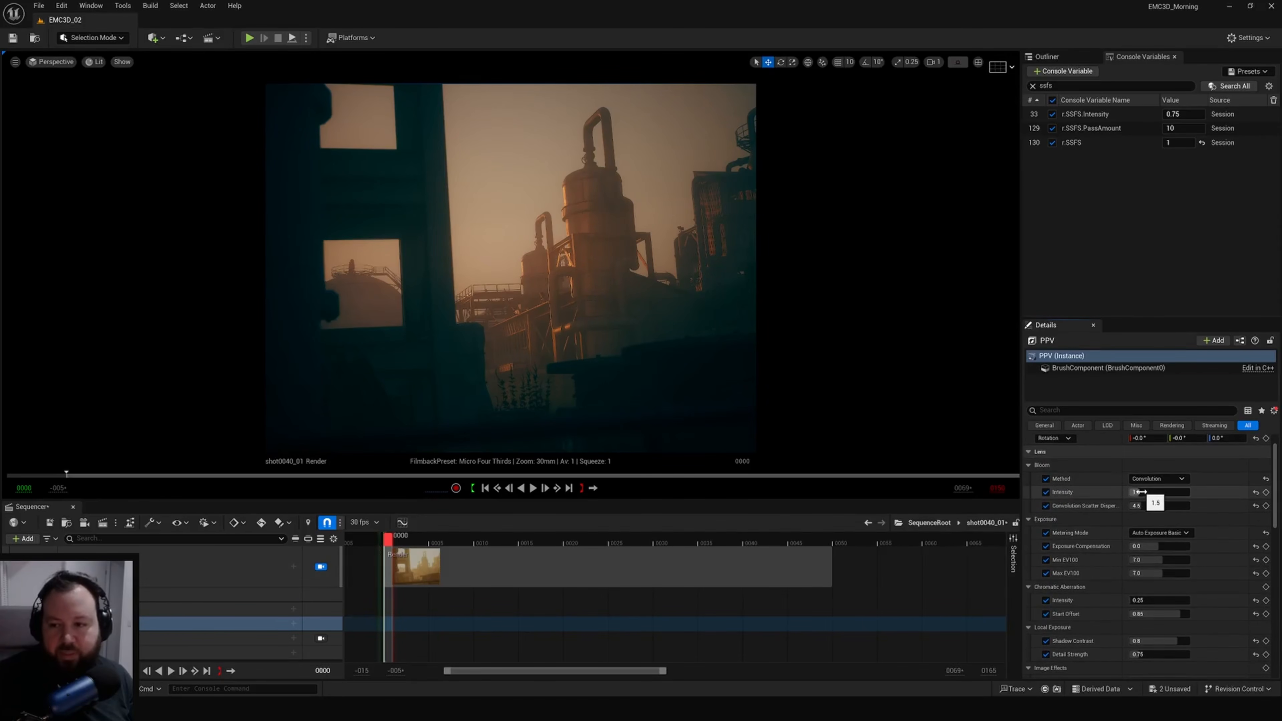
pyautogui.click(1045, 494)
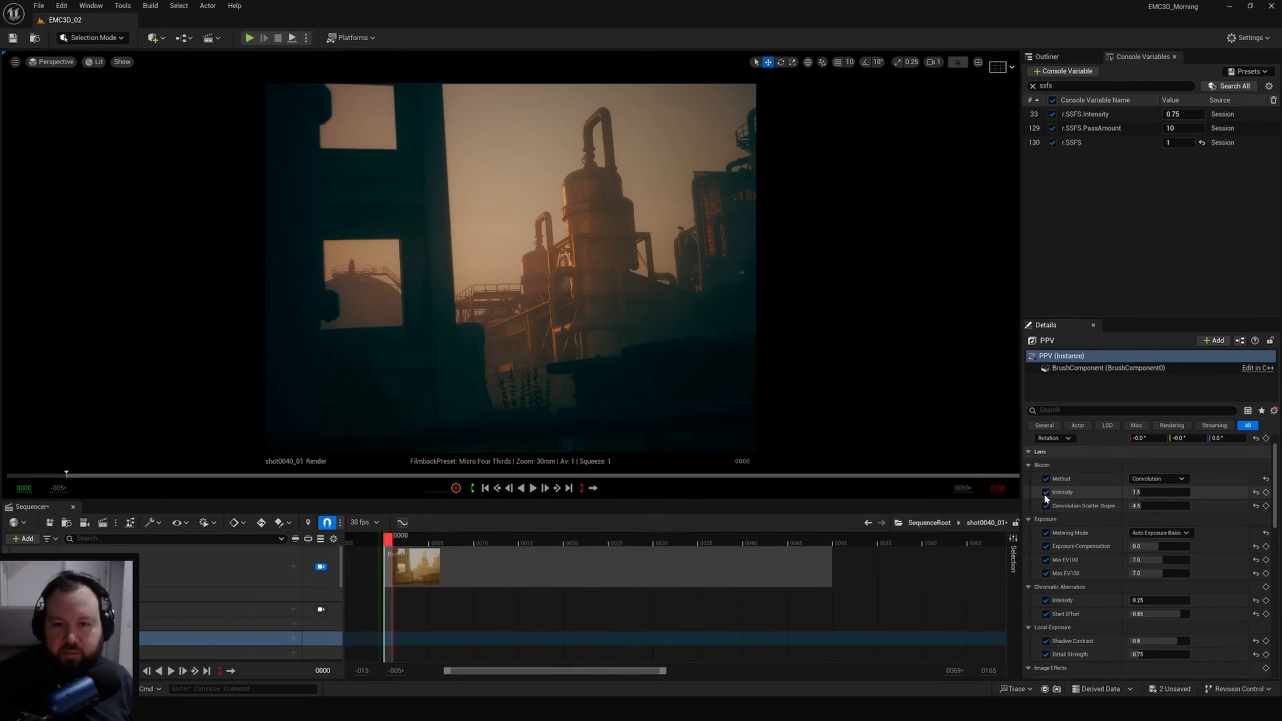
pyautogui.click(1045, 494)
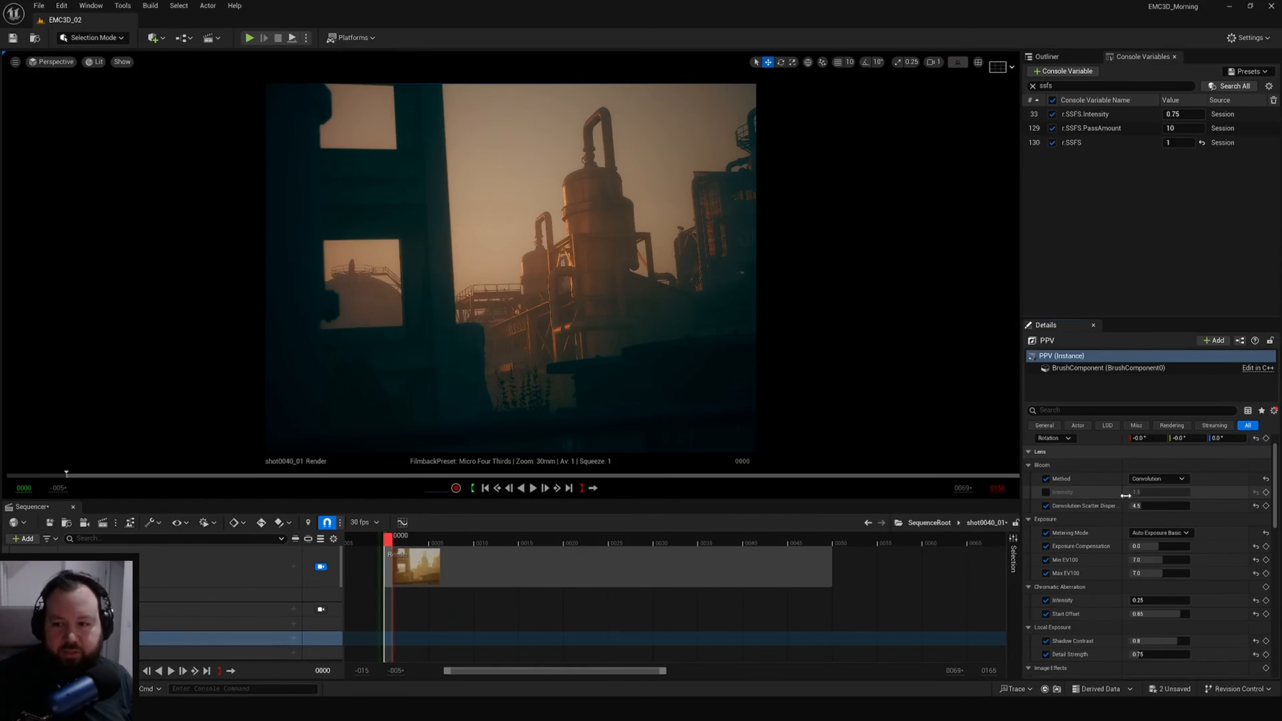
pyautogui.moveTo(1140, 496); pyautogui.dragTo(1178, 495)
pyautogui.hotkey('ctrl', 'z')
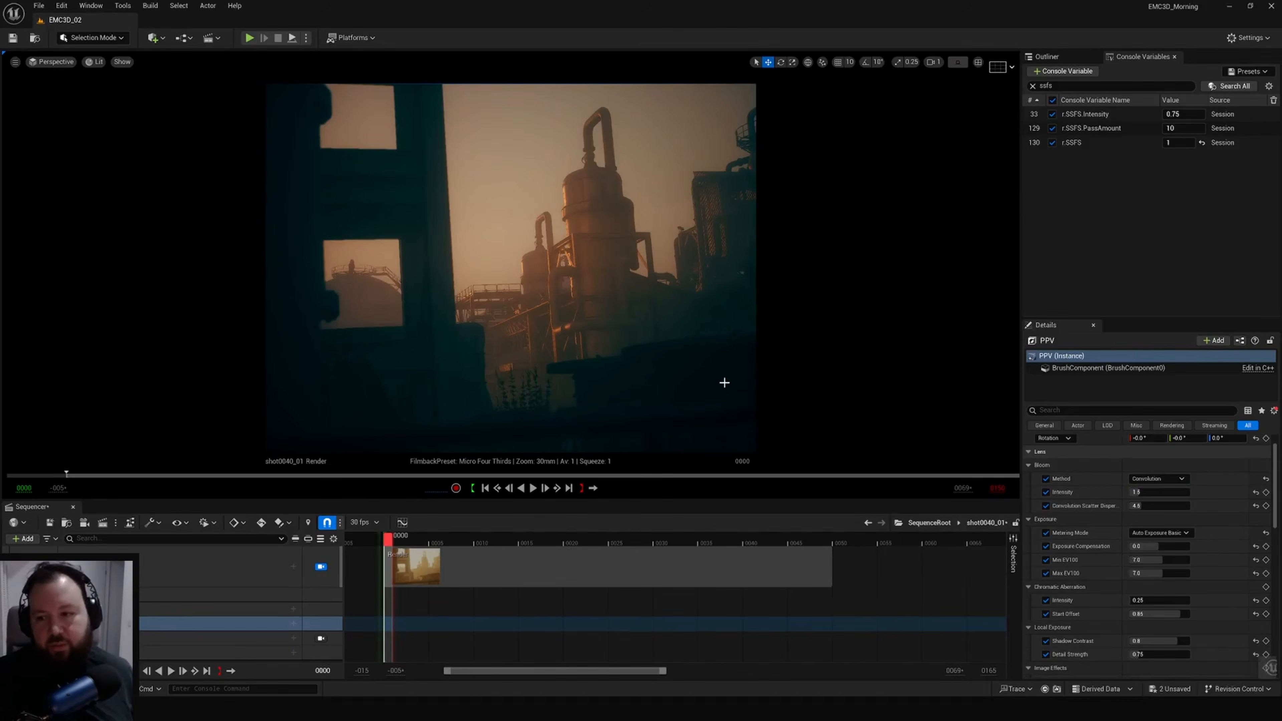
# Adjust the Toe in the PPV's Film settings to about 0.53.
pyautogui.scroll(-3, 1101, 489)
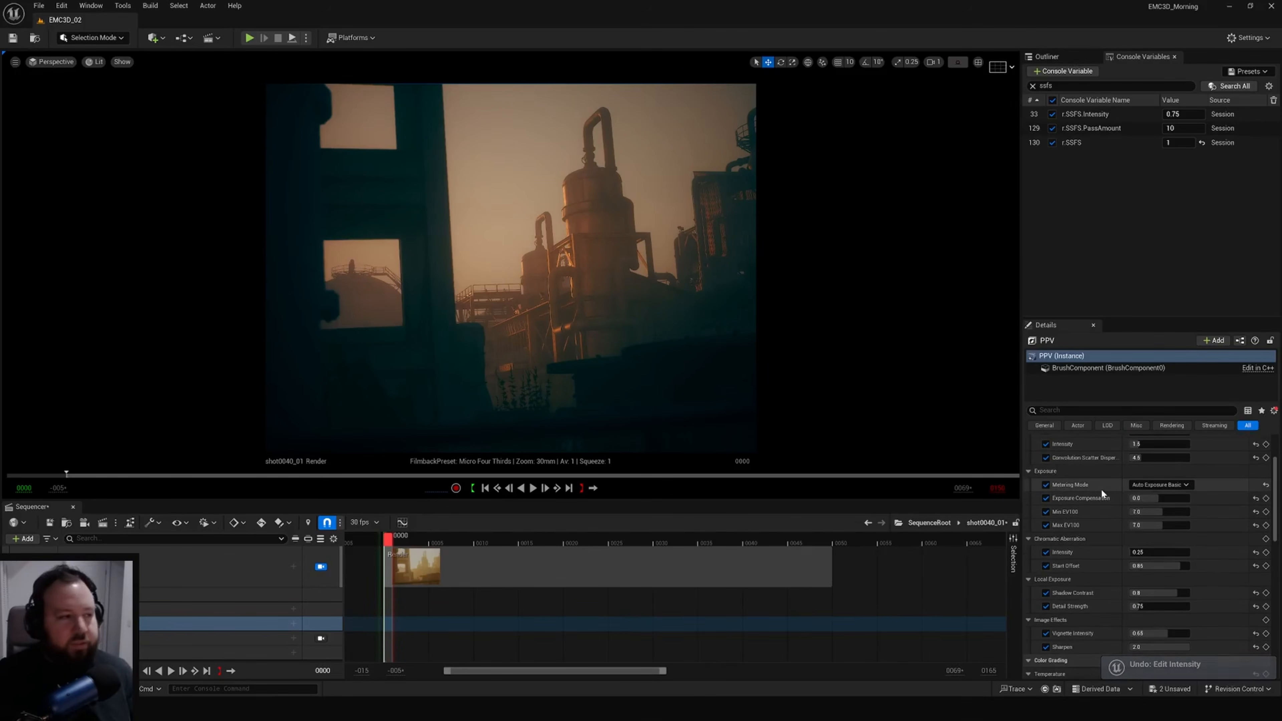
pyautogui.scroll(-10, 1100, 489)
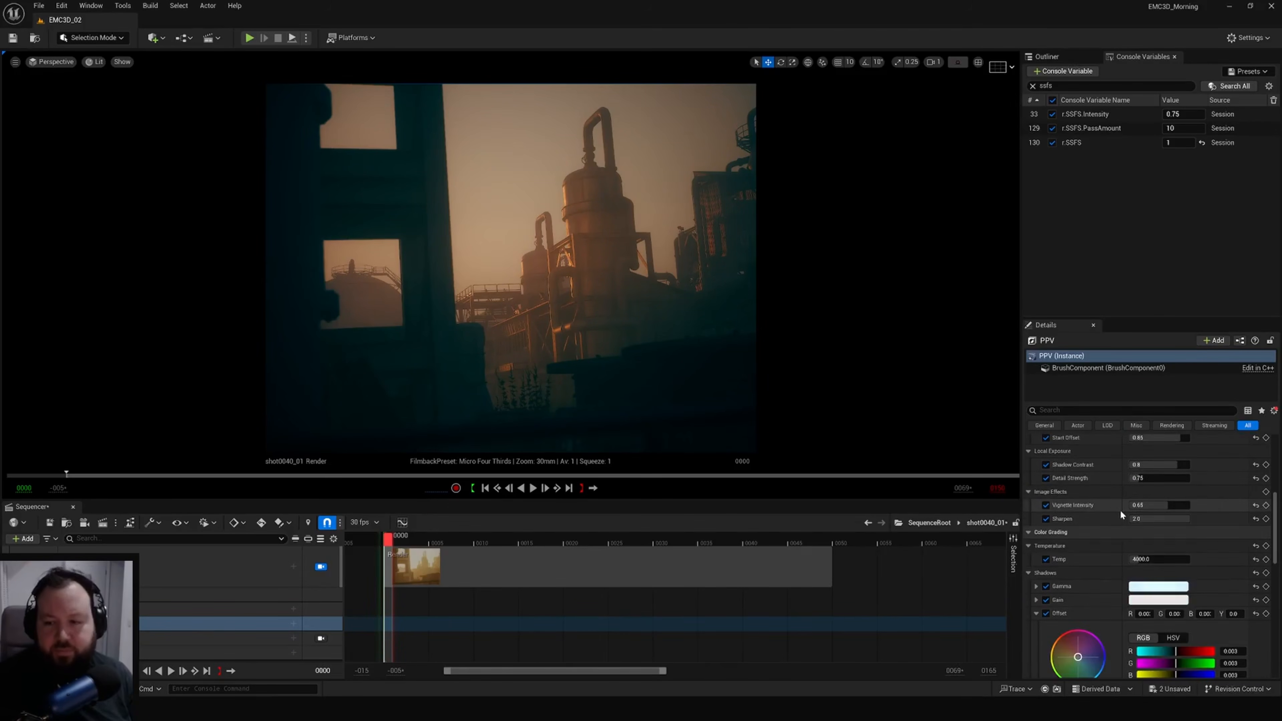
pyautogui.moveTo(1276, 563); pyautogui.dragTo(1276, 581)
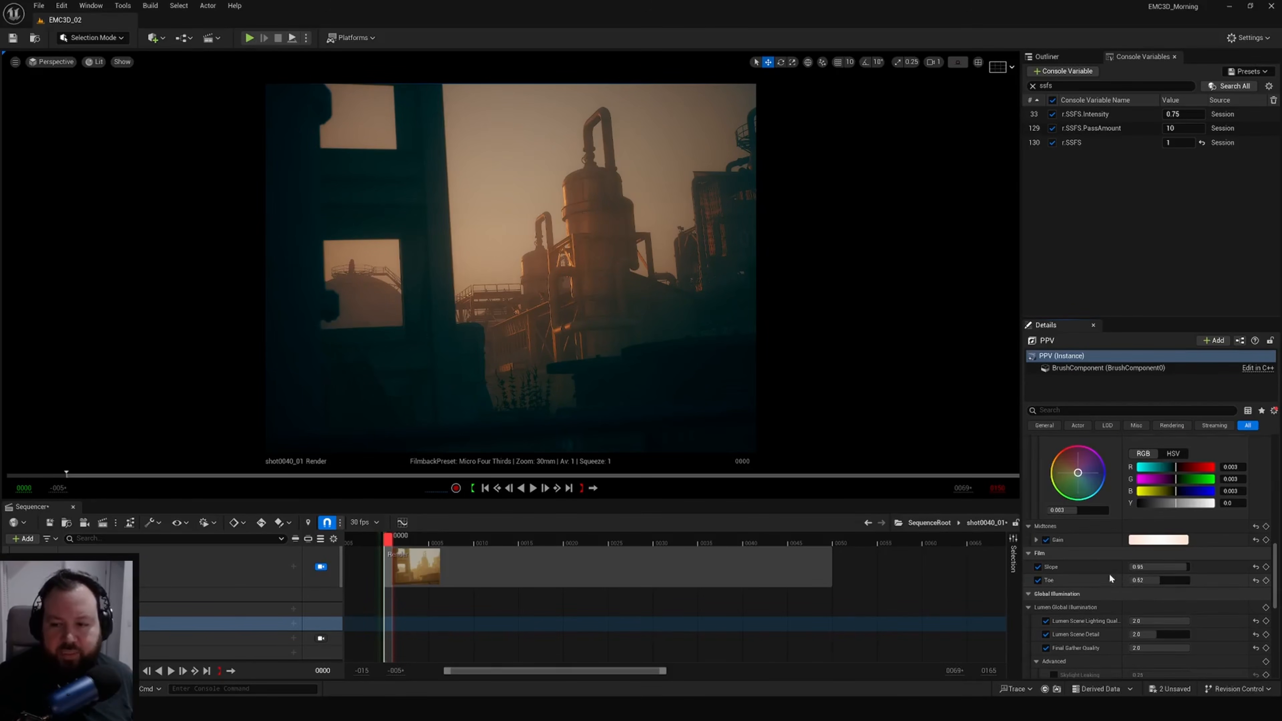
pyautogui.click(1152, 579)
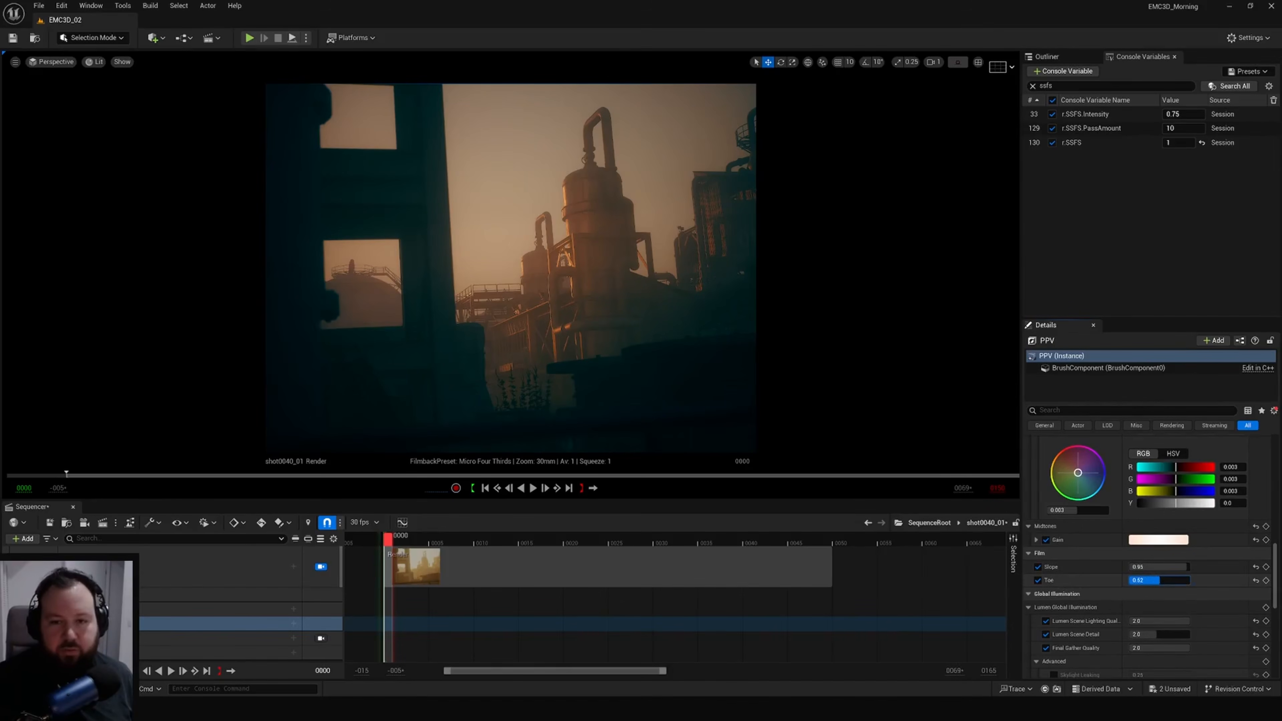
pyautogui.moveTo(1151, 580); pyautogui.dragTo(1158, 579)
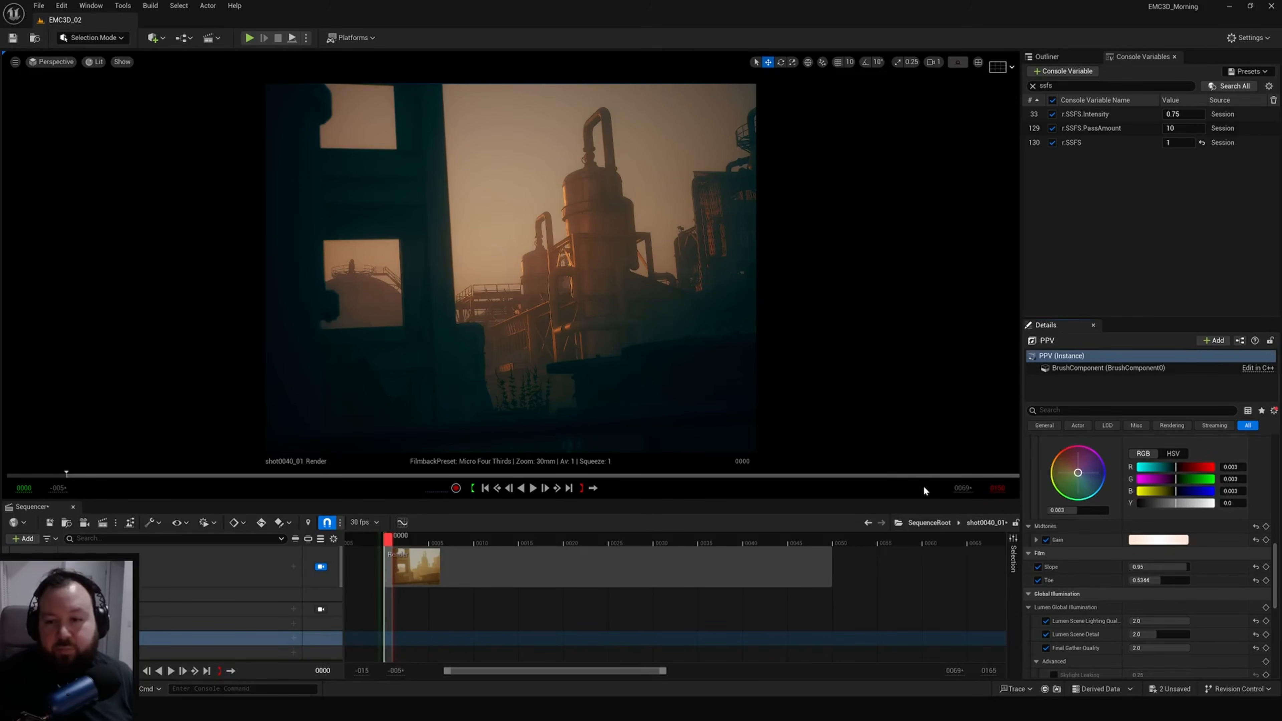
# Return to the SequenceRoot sequence, move the playhead to frame 4 and open shot0020_01.
pyautogui.click(929, 523)
pyautogui.moveTo(435, 546); pyautogui.dragTo(526, 552)
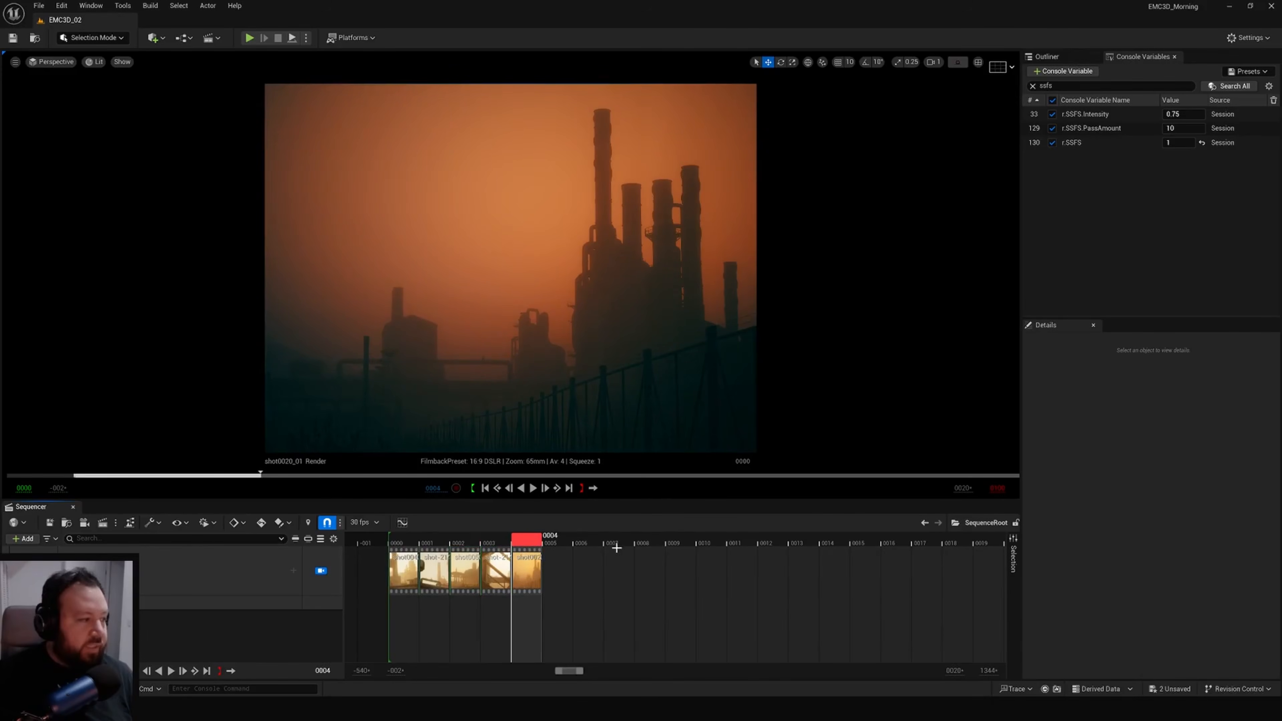
pyautogui.doubleClick(528, 566)
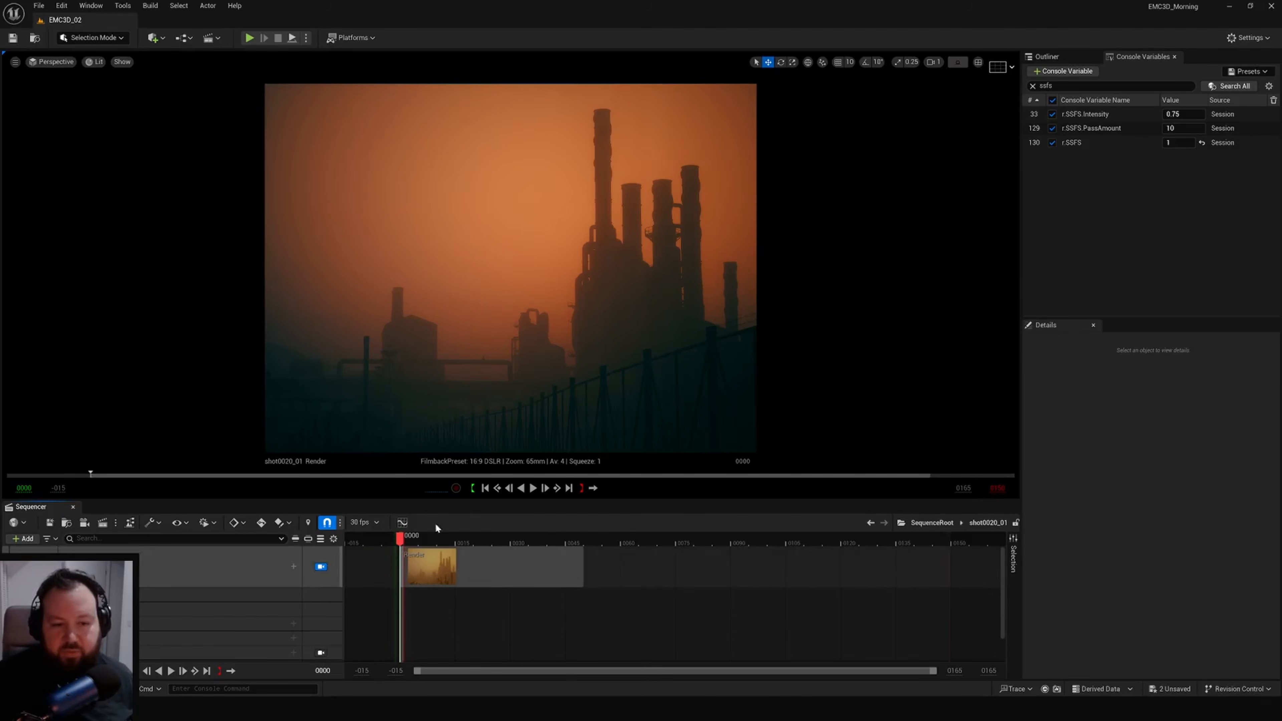
# Find and select the PPV actor in the level, and filter its properties by "detail".
pyautogui.click(1046, 56)
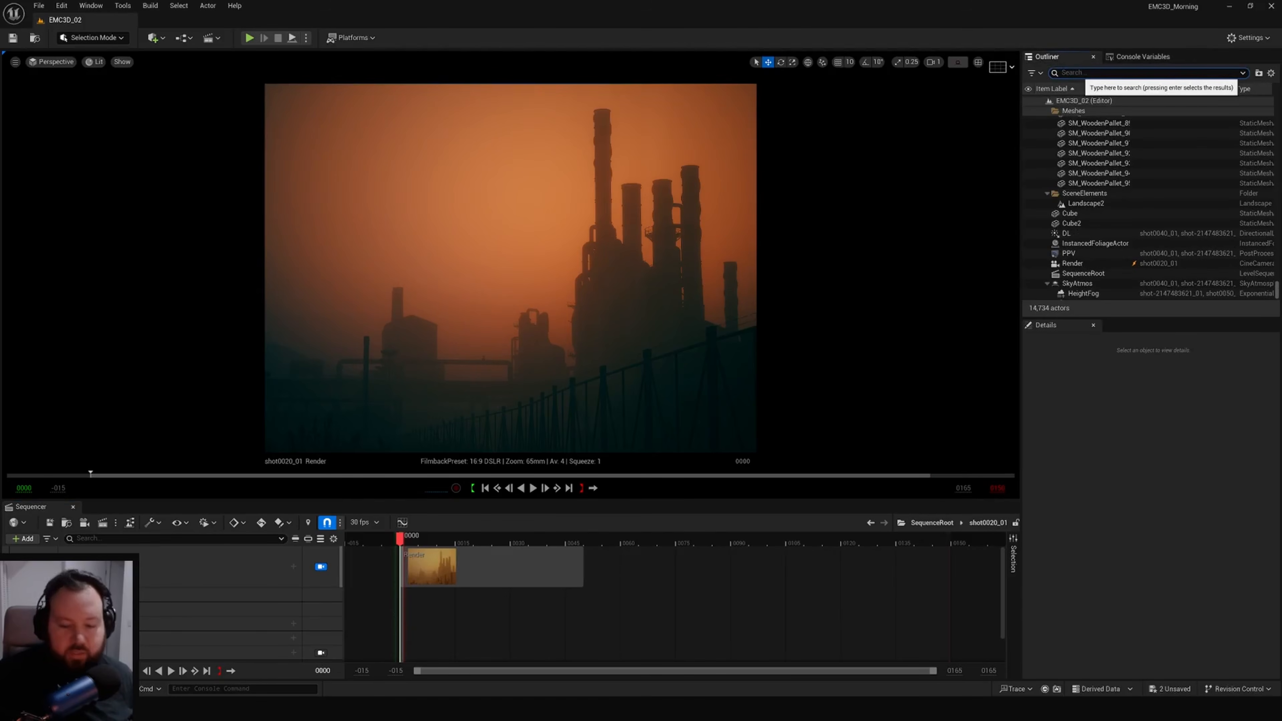
pyautogui.write('PPV')
pyautogui.press('Return')
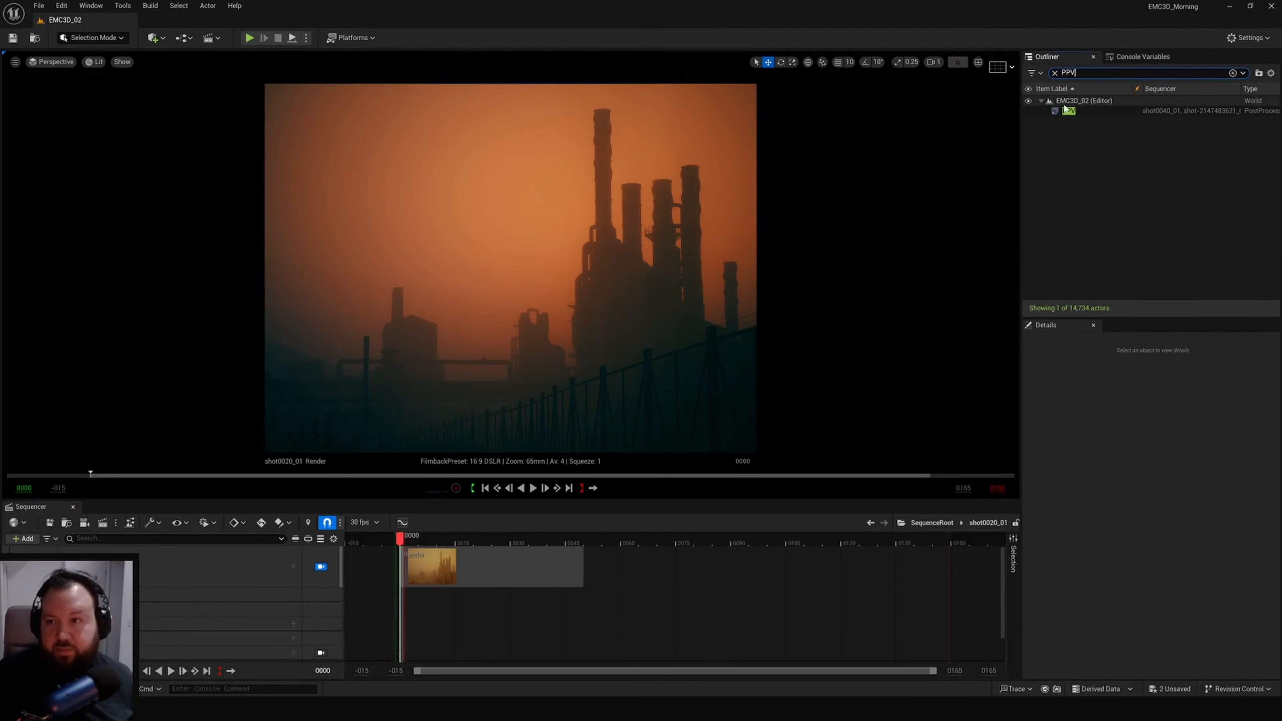
pyautogui.scroll(-5, 1137, 538)
pyautogui.scroll(-1, 1136, 538)
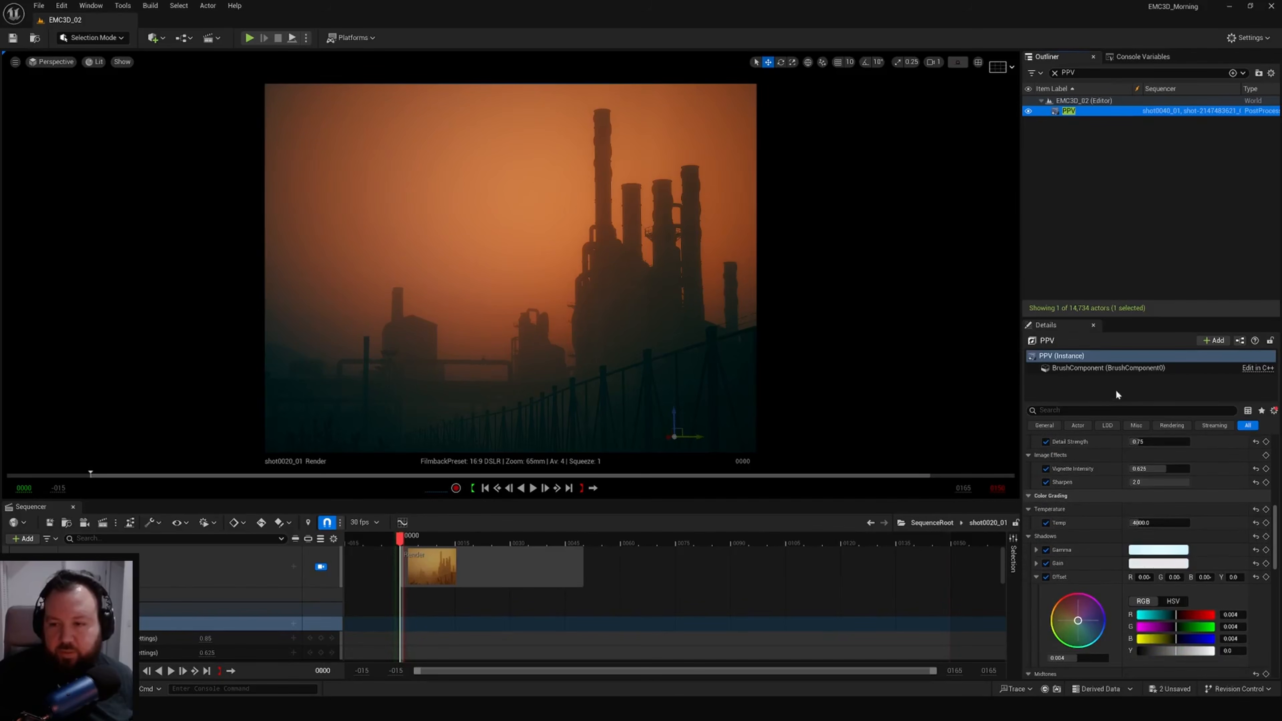
pyautogui.click(1110, 410)
pyautogui.write('detail')
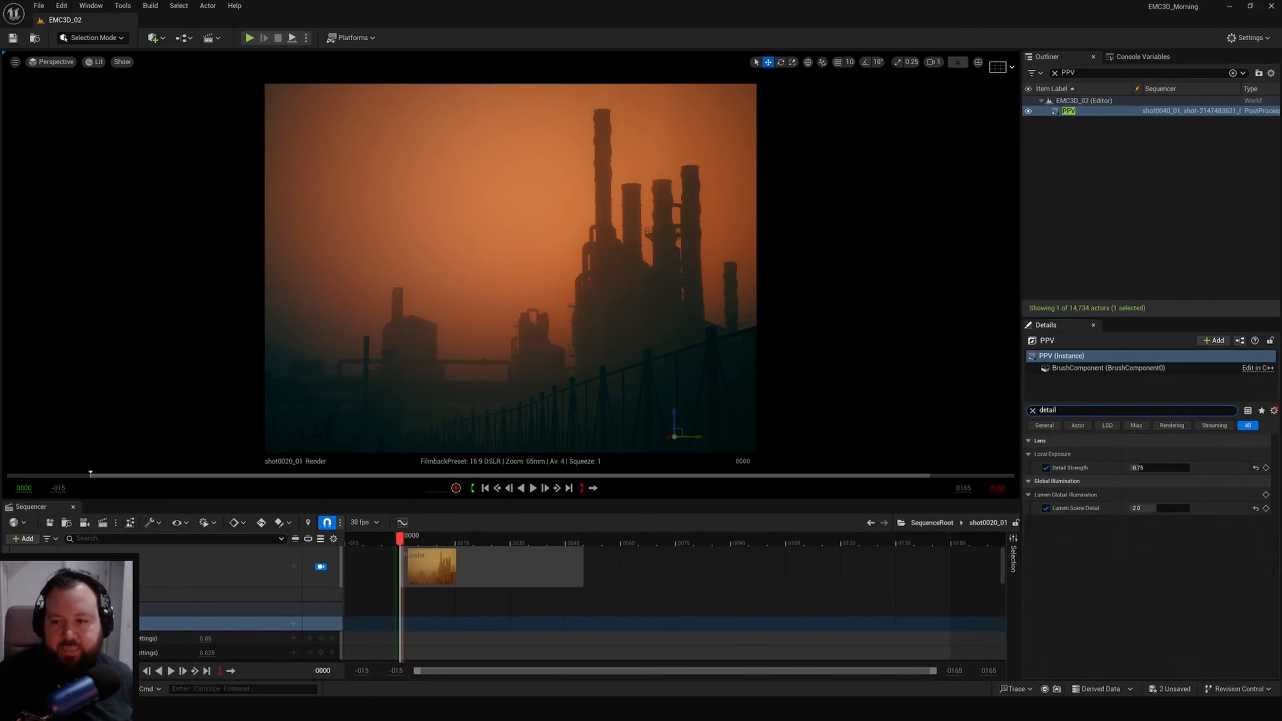
# Compare shot0020_01 with the PPV's Detail Strength override repeatedly switched off and on, leaving it enabled.
pyautogui.click(1046, 468)
pyautogui.click(1045, 468)
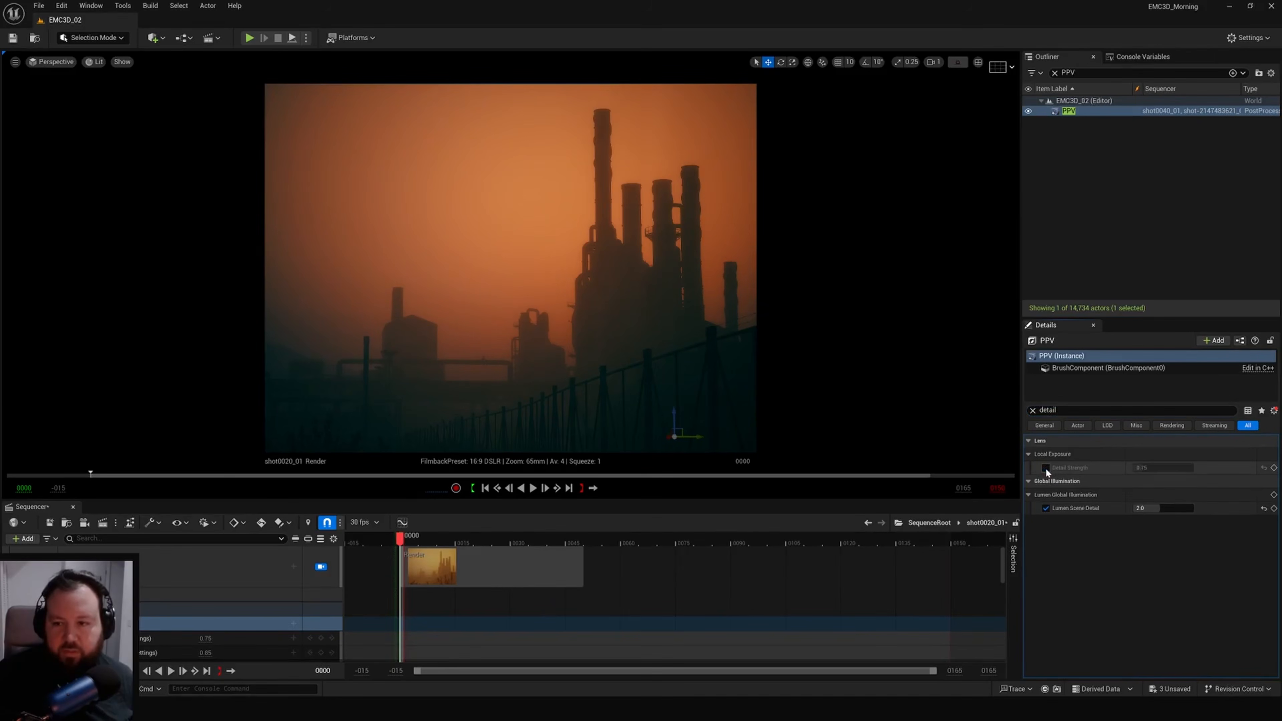
pyautogui.click(1045, 468)
pyautogui.click(1045, 468)
pyautogui.click(1045, 468)
pyautogui.click(1045, 468)
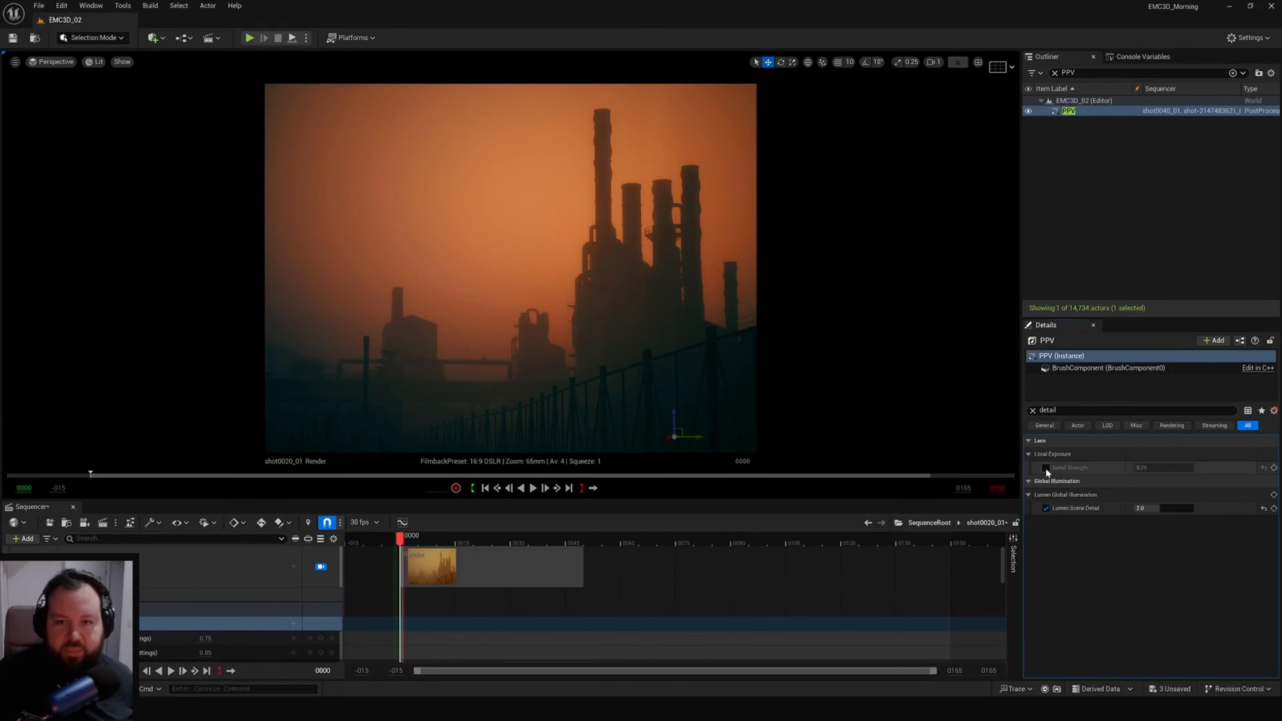
pyautogui.click(1045, 468)
pyautogui.click(1046, 468)
pyautogui.click(1045, 468)
pyautogui.click(1046, 468)
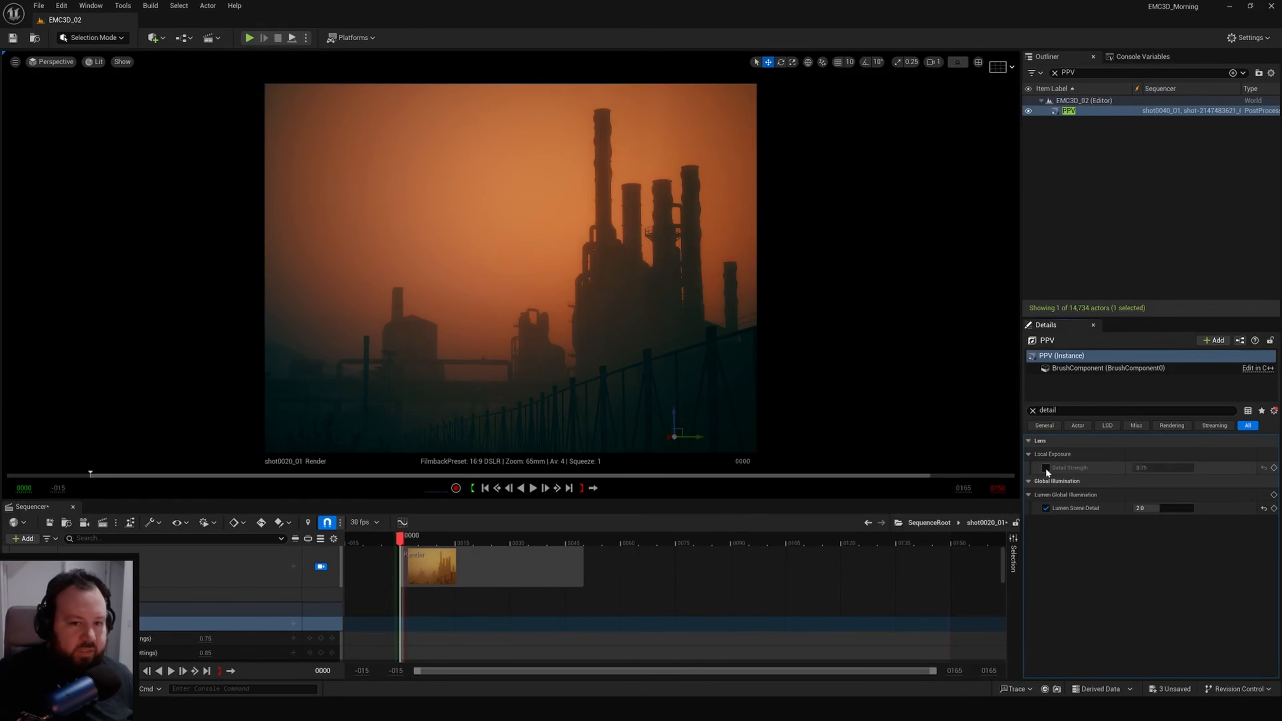
pyautogui.click(1045, 468)
pyautogui.click(1045, 468)
pyautogui.click(1045, 468)
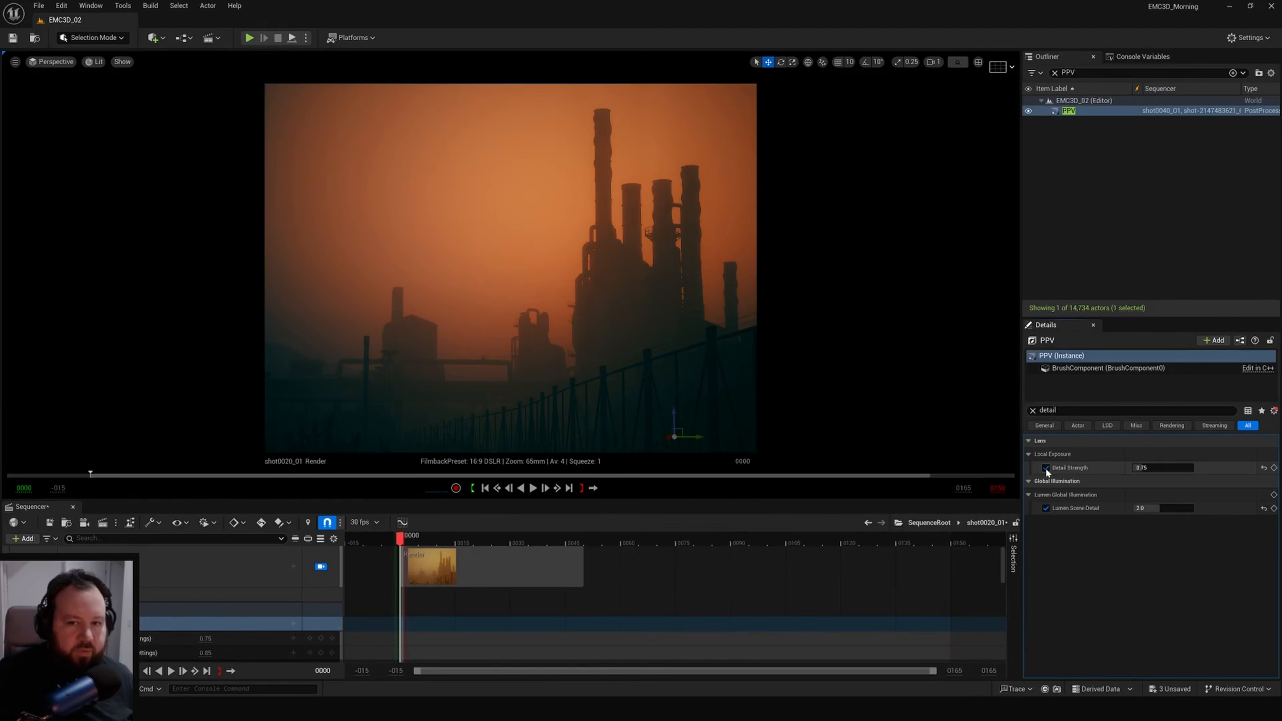
pyautogui.click(1046, 468)
pyautogui.click(1045, 468)
pyautogui.click(1045, 468)
pyautogui.click(1046, 468)
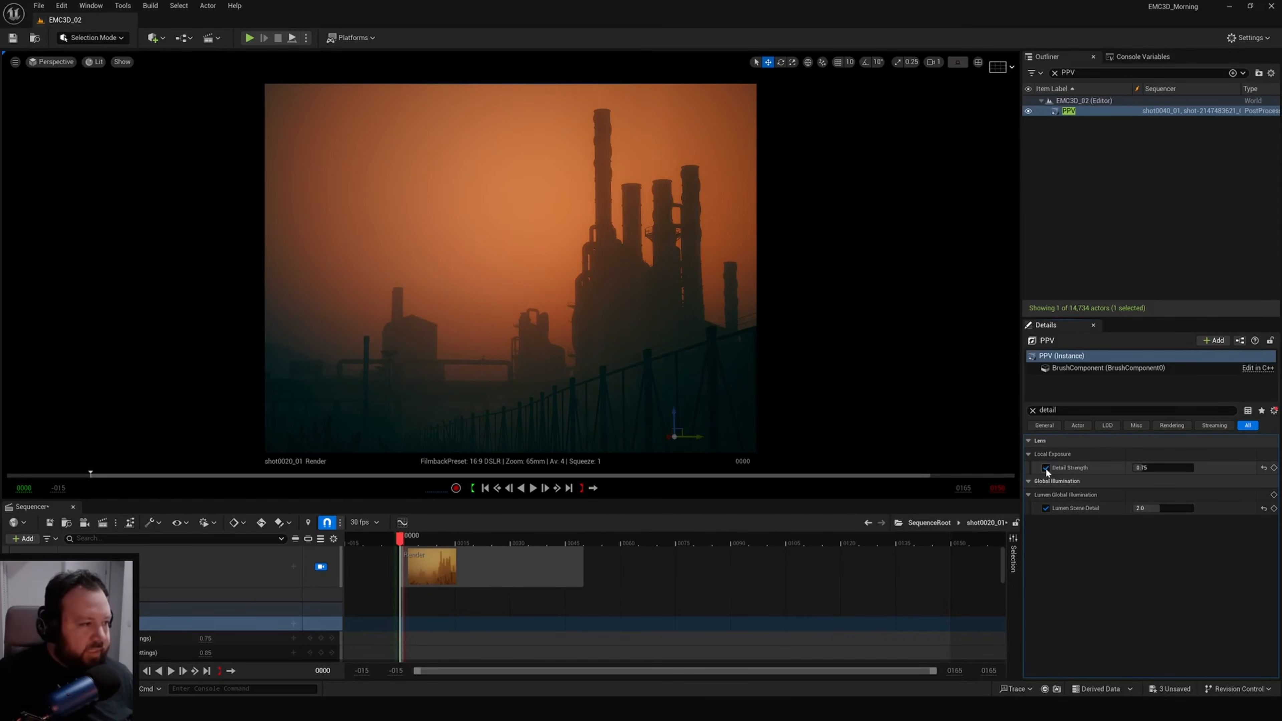
pyautogui.click(1045, 468)
pyautogui.click(1045, 468)
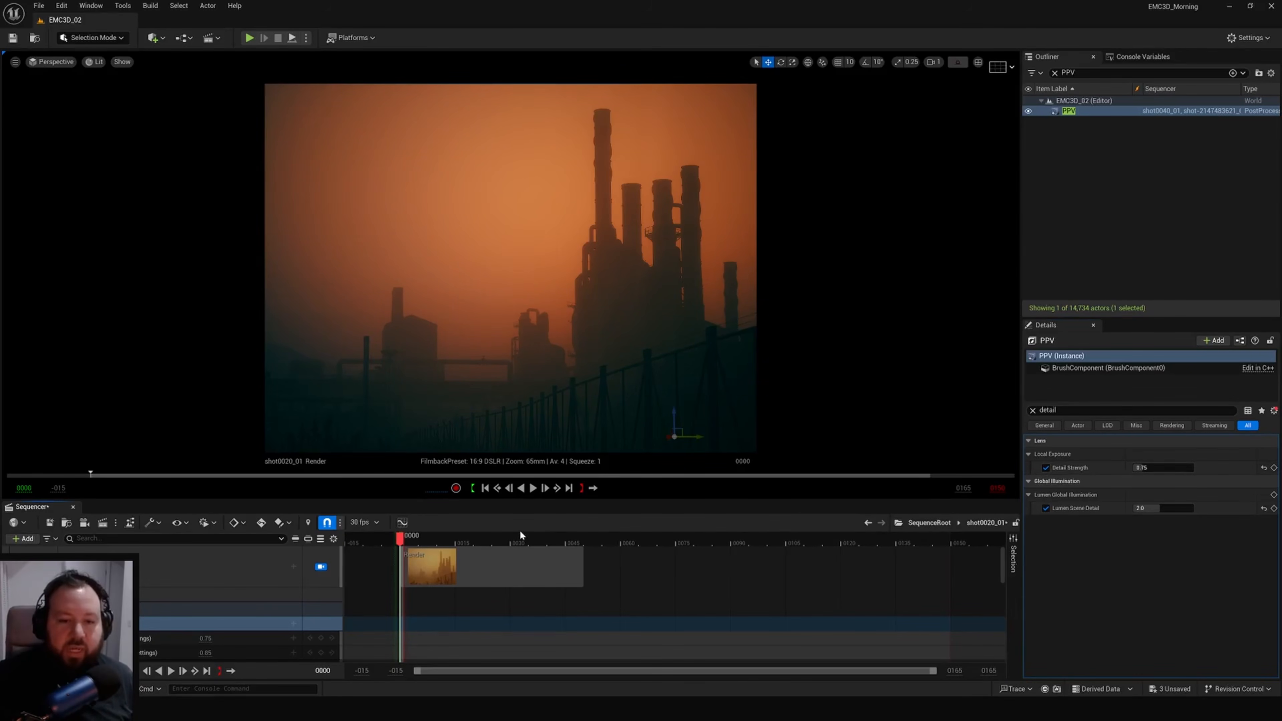
# Go back to the SequenceRoot sequence and move the playhead to frame 0 to view shot0040_01.
pyautogui.click(925, 523)
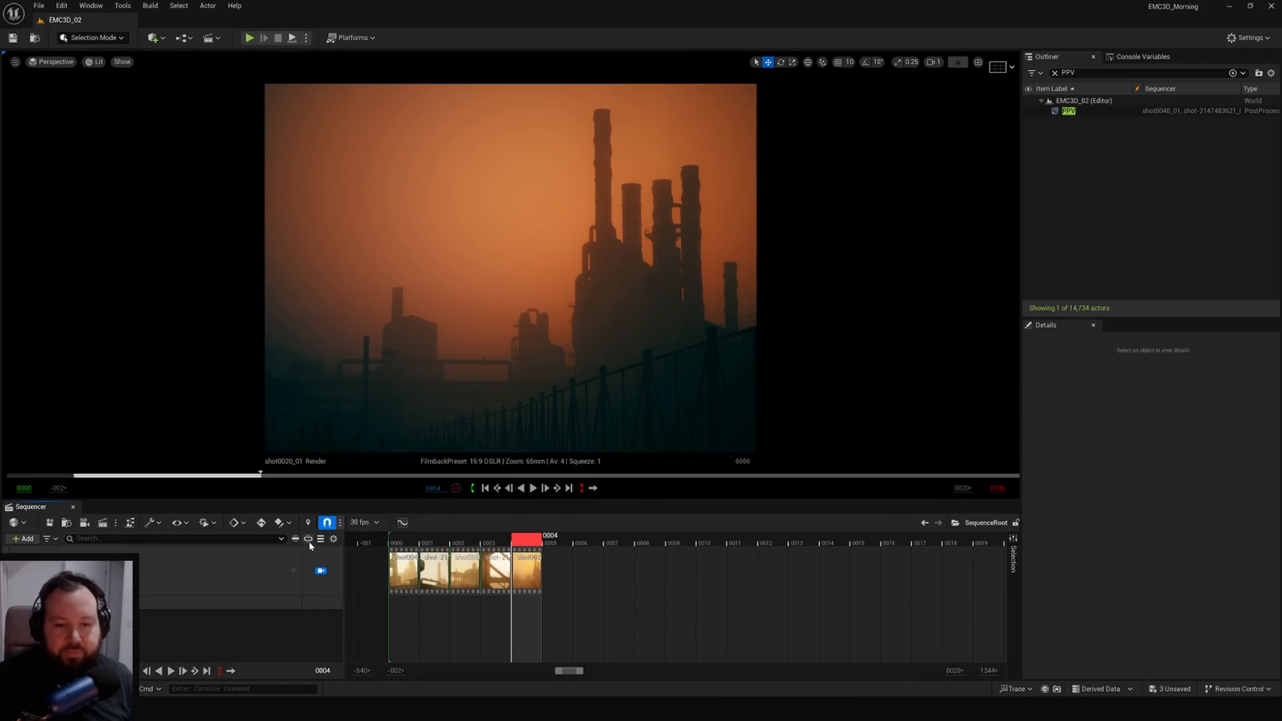
pyautogui.moveTo(520, 542); pyautogui.dragTo(403, 553)
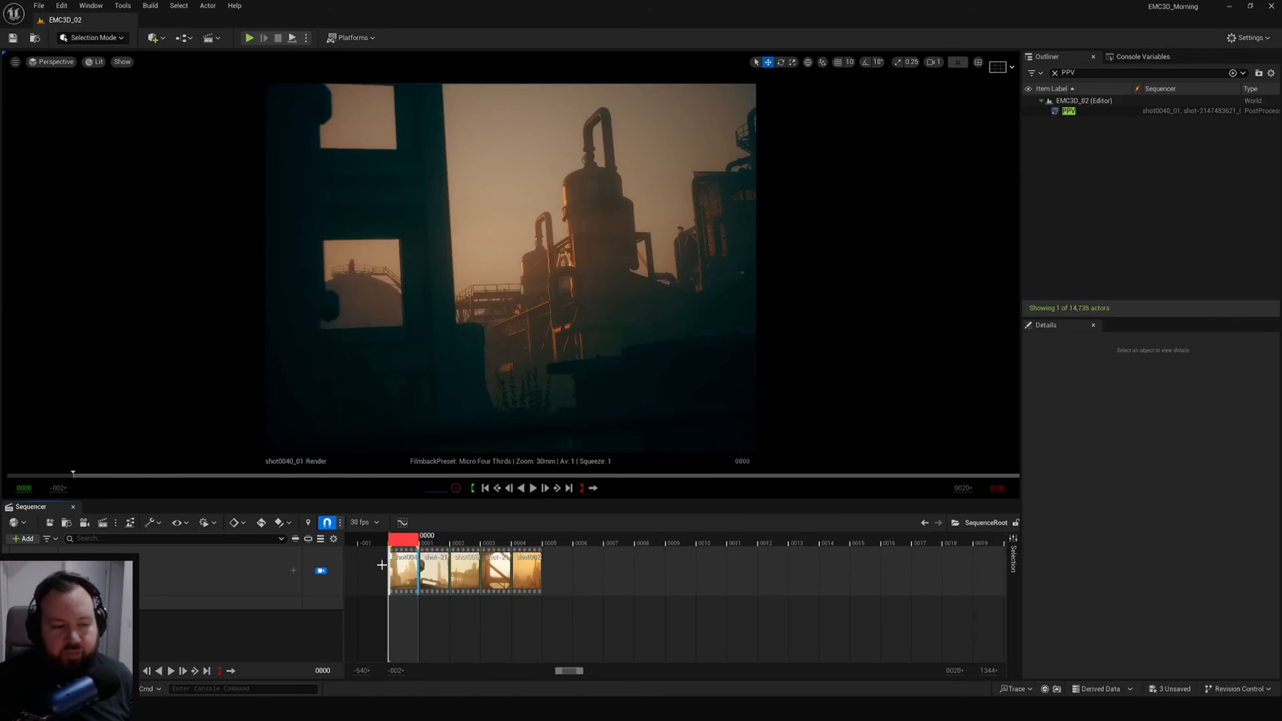